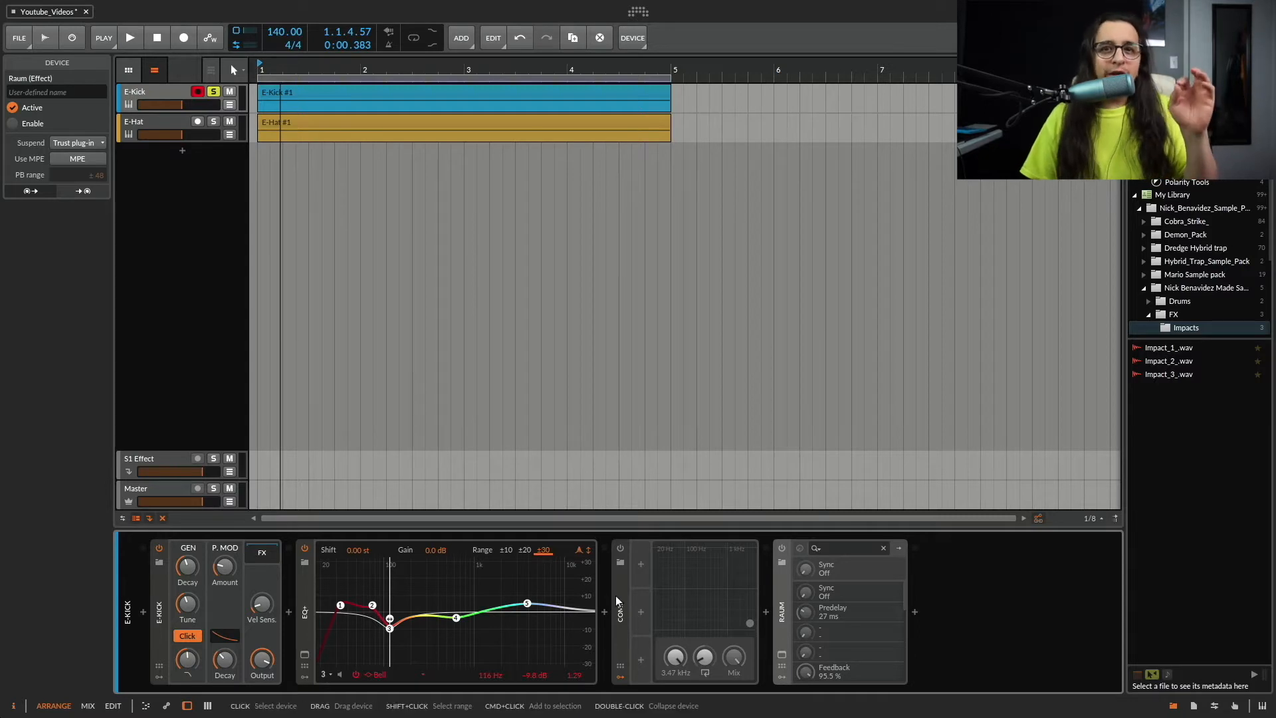
# - Bypass EQ+ and turn on Comb in the E-Kick device chain, and audition the kick with Comb alone
pyautogui.click(303, 548)
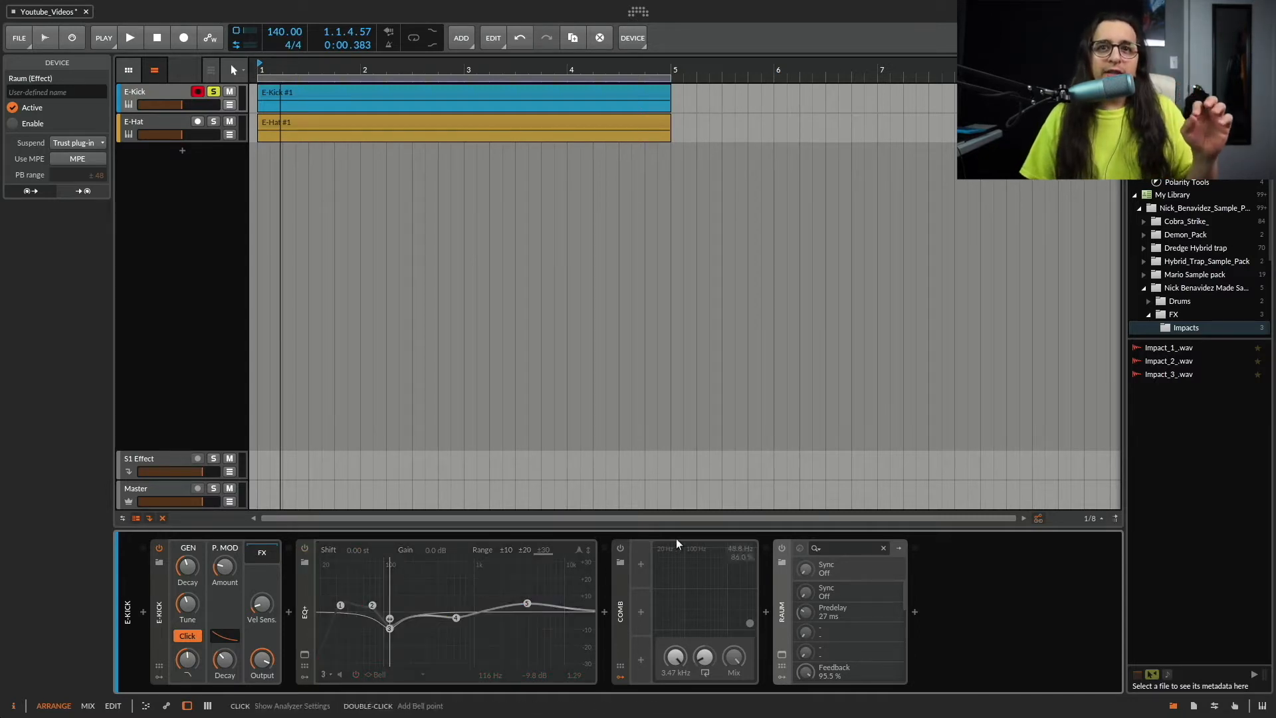
pyautogui.click(621, 549)
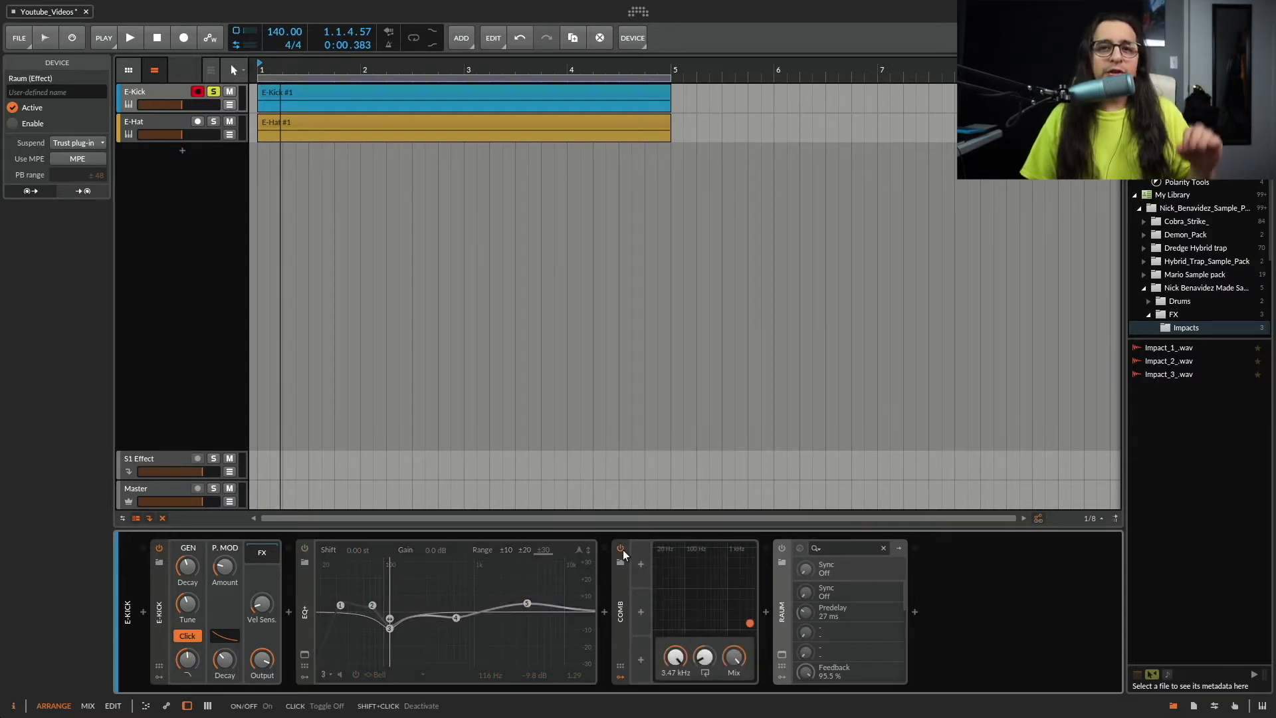
pyautogui.press('space')
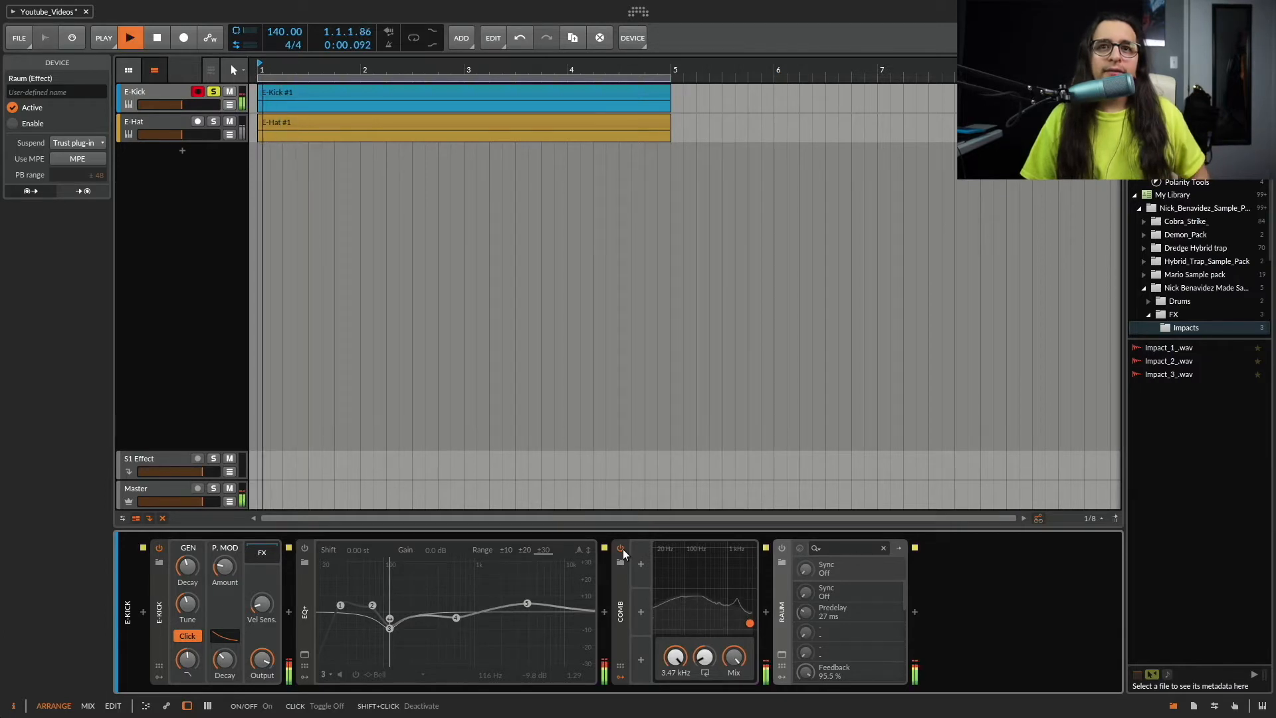
pyautogui.press('space')
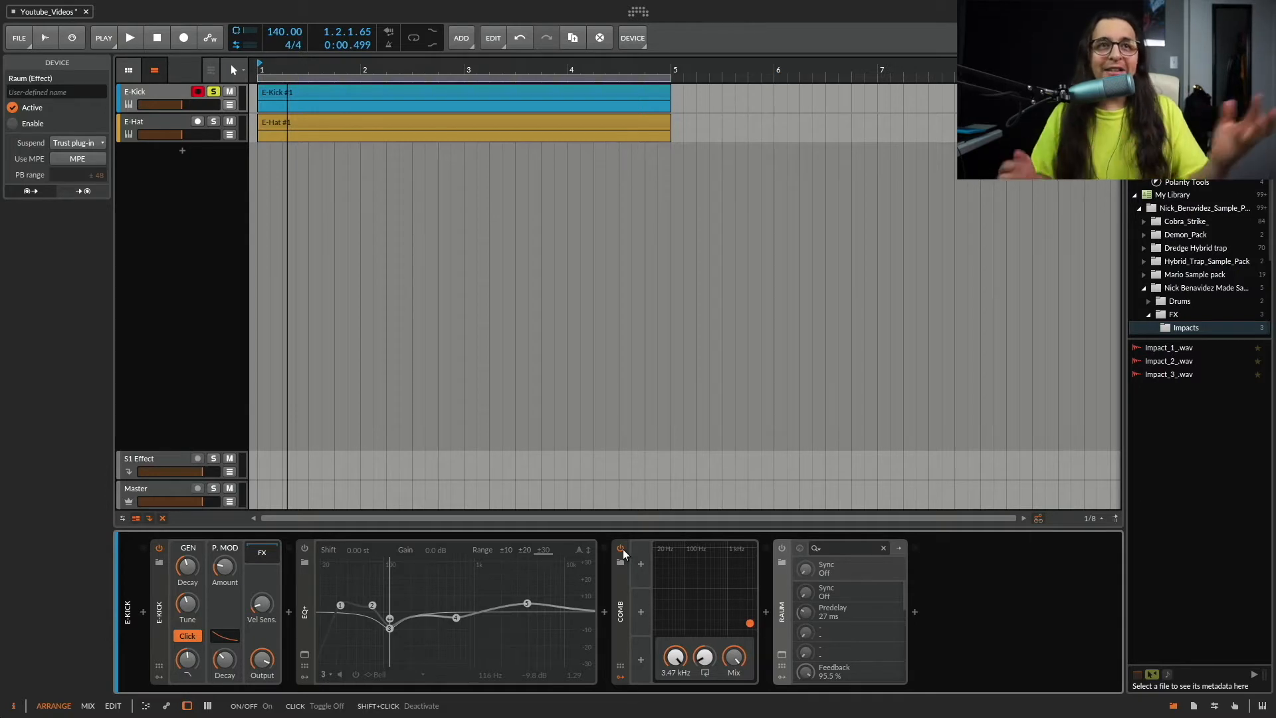
# - Turn on Raum and EQ+ in the E-Kick chain and audition the kick through all its effects
pyautogui.click(782, 548)
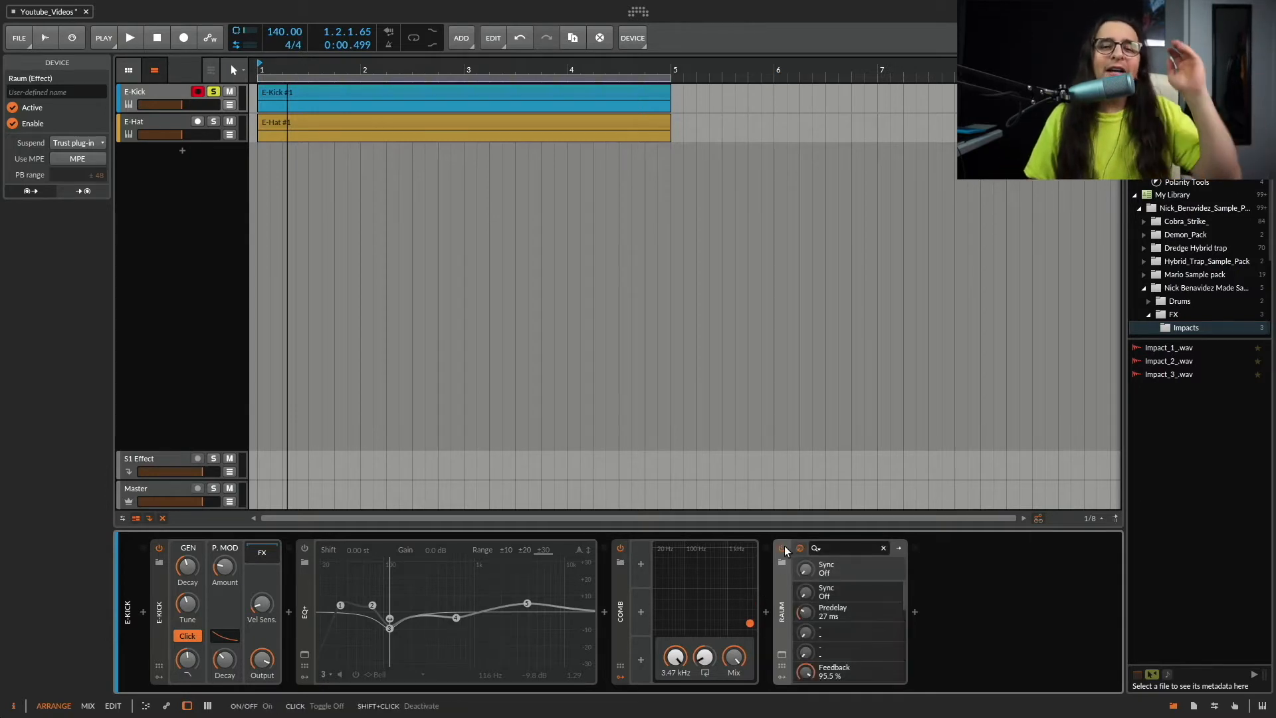
pyautogui.click(305, 548)
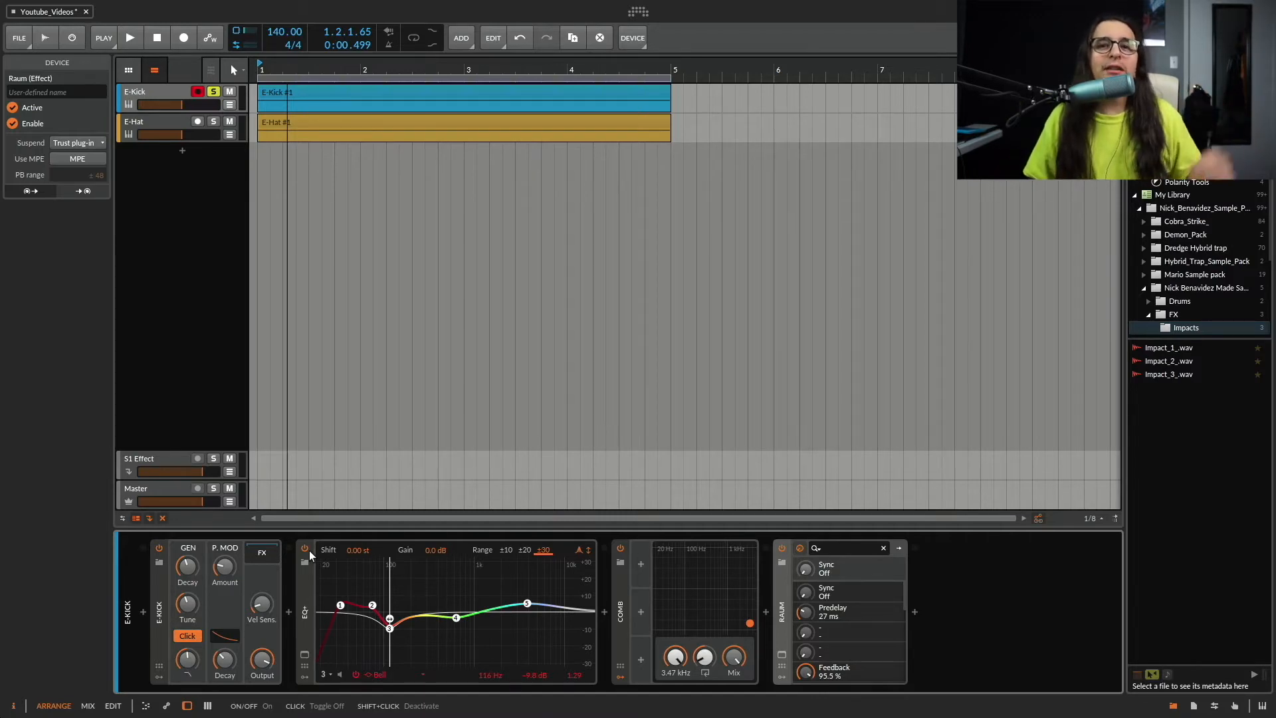
pyautogui.press('space')
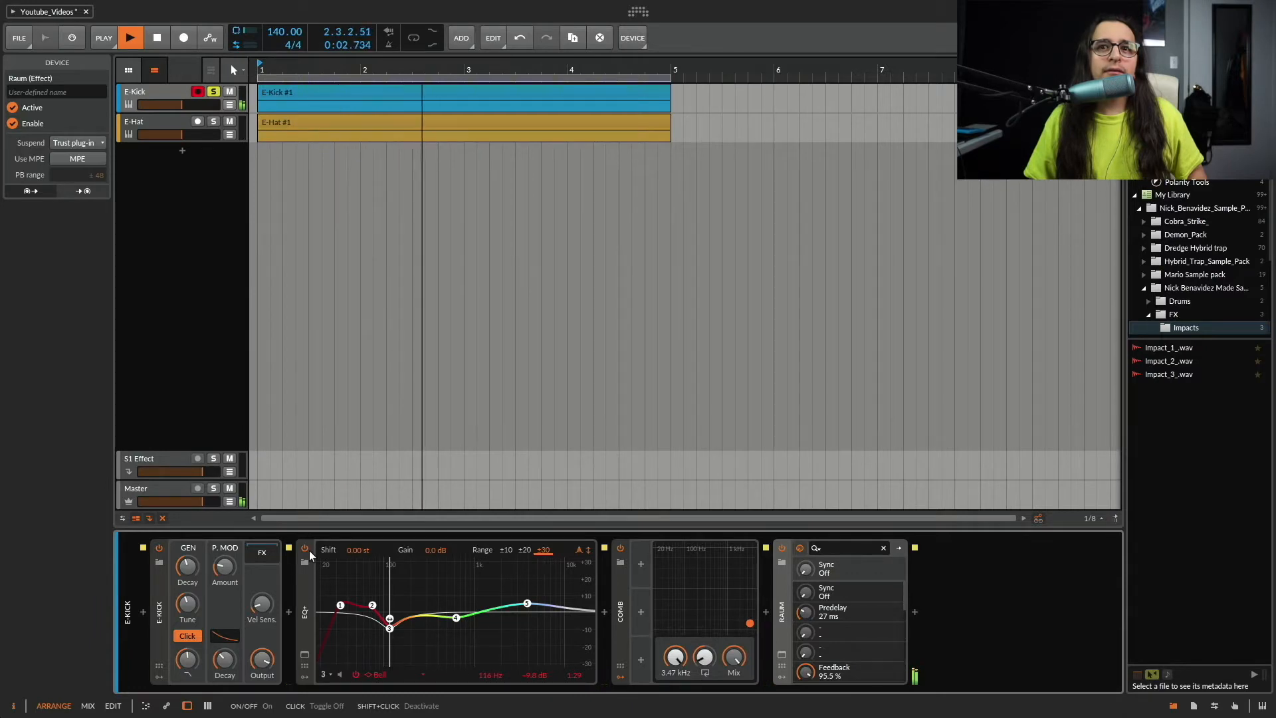
pyautogui.press('space')
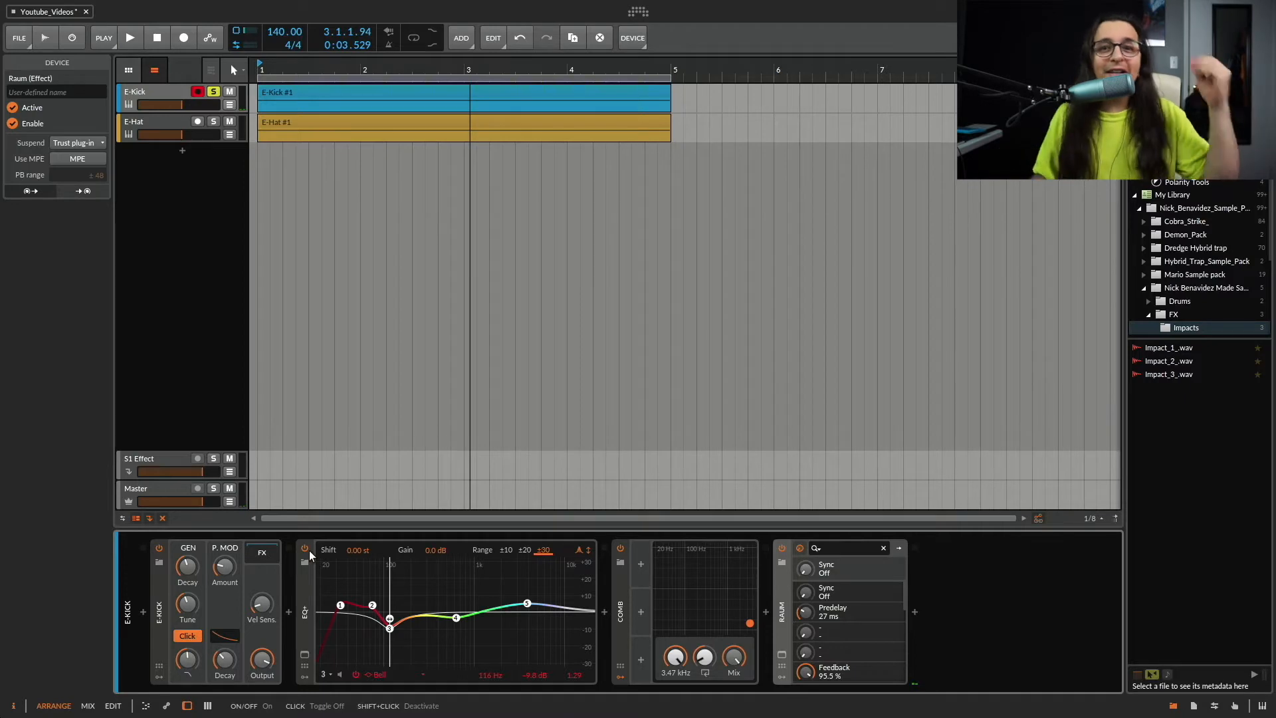
pyautogui.click(346, 455)
pyautogui.click(409, 300)
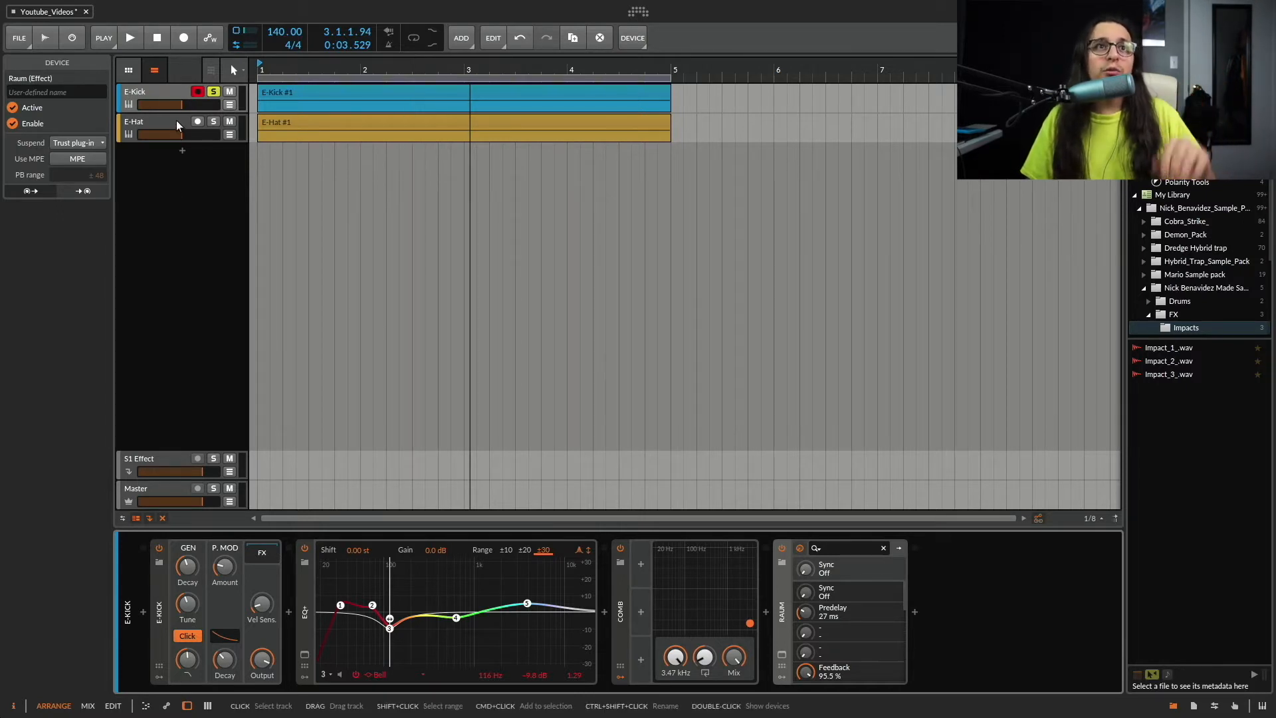
pyautogui.press('space')
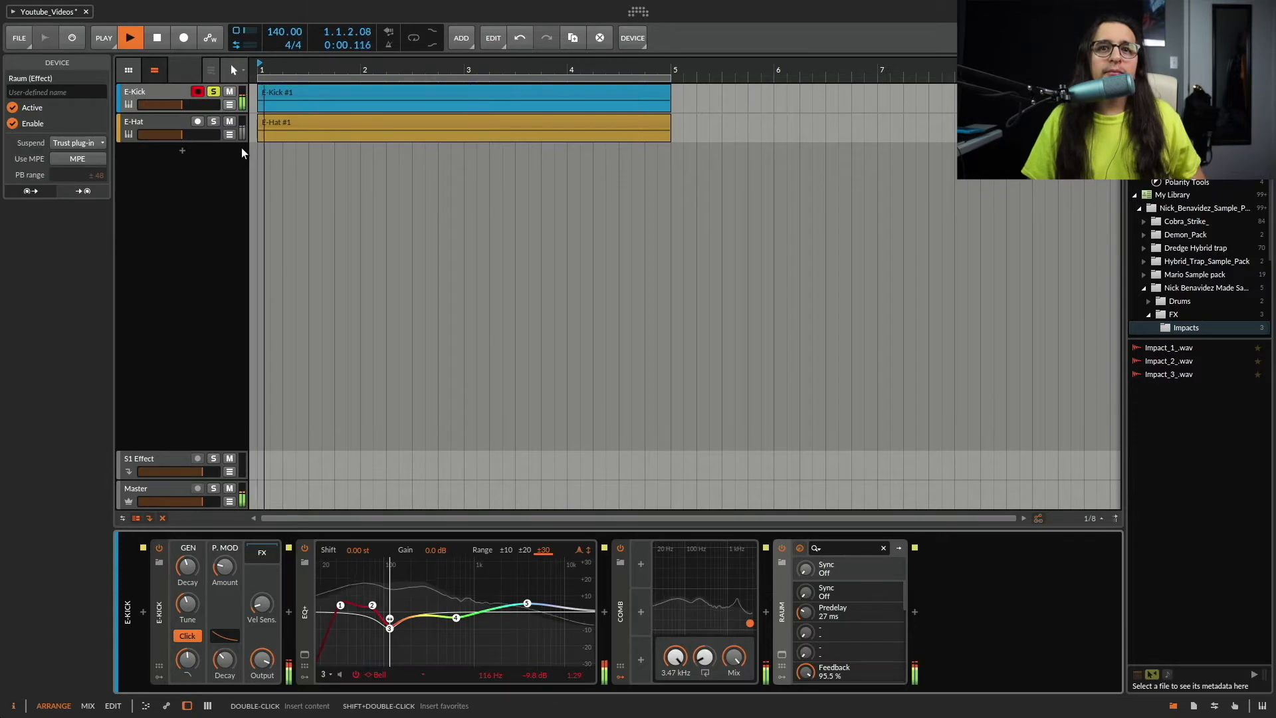
pyautogui.press('space')
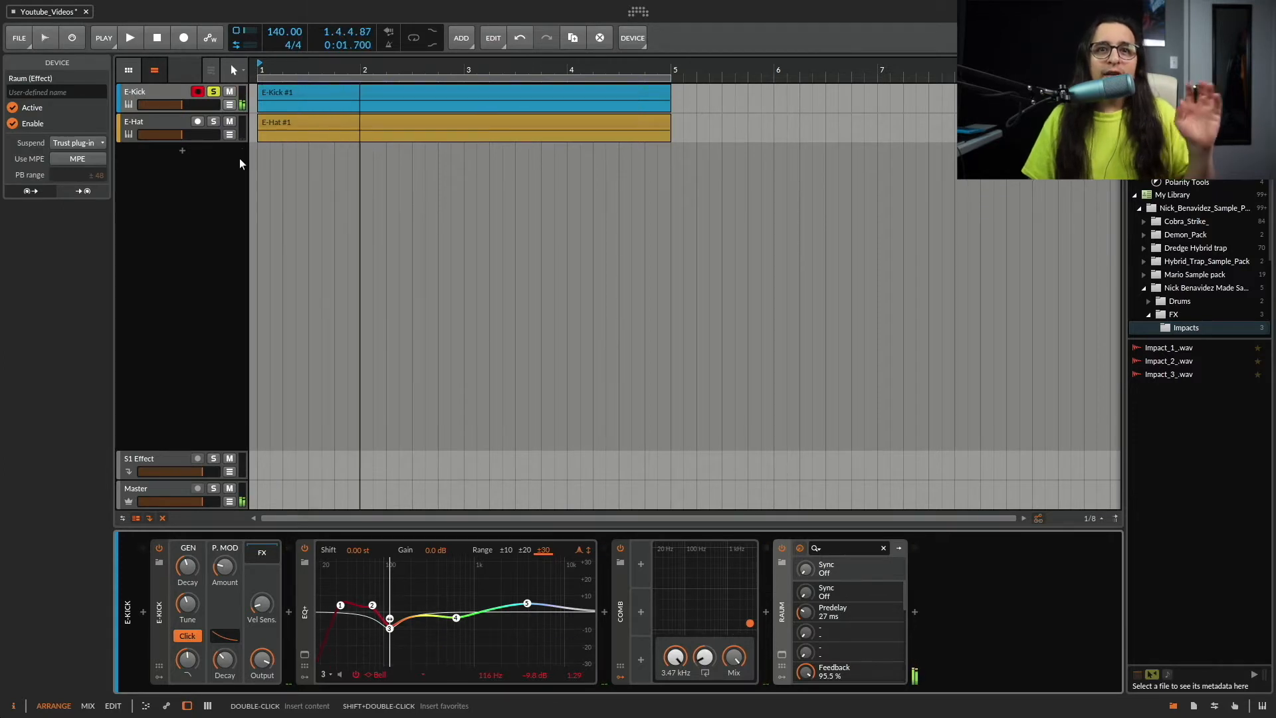
# - Compare the kick's playback with Comb bypassed and enabled, leaving Comb enabled
pyautogui.click(619, 550)
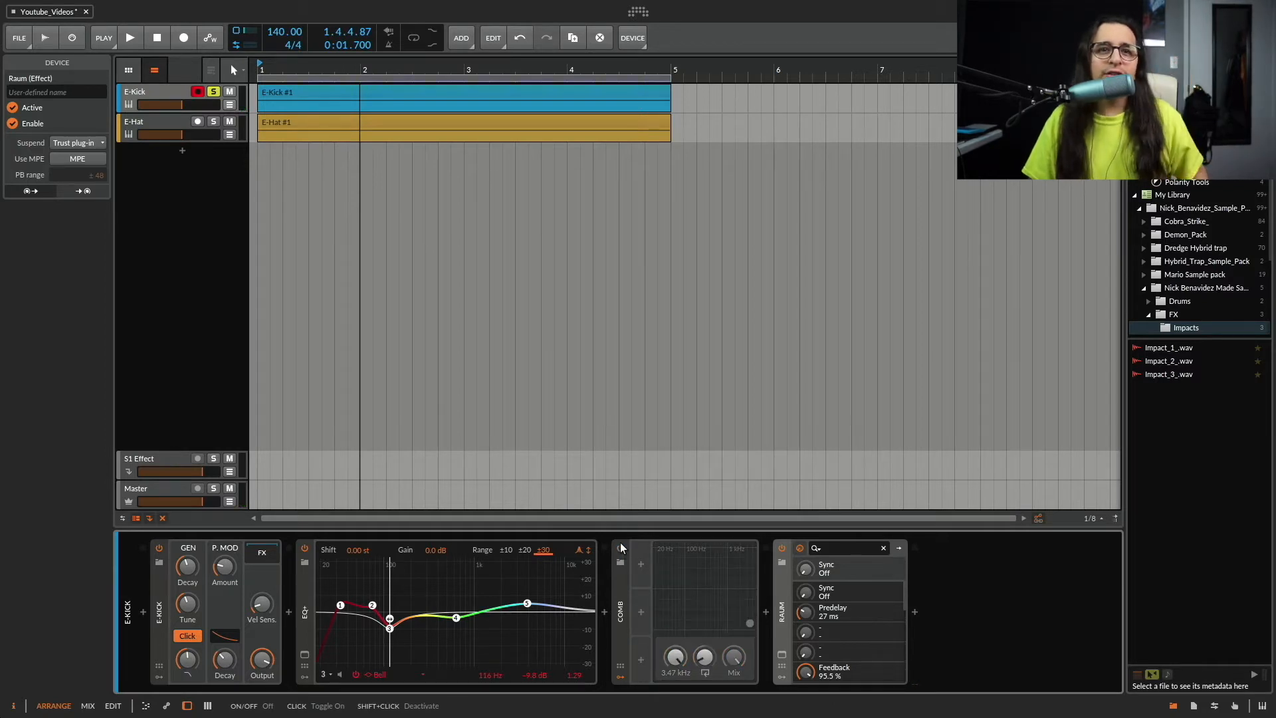
pyautogui.press('space')
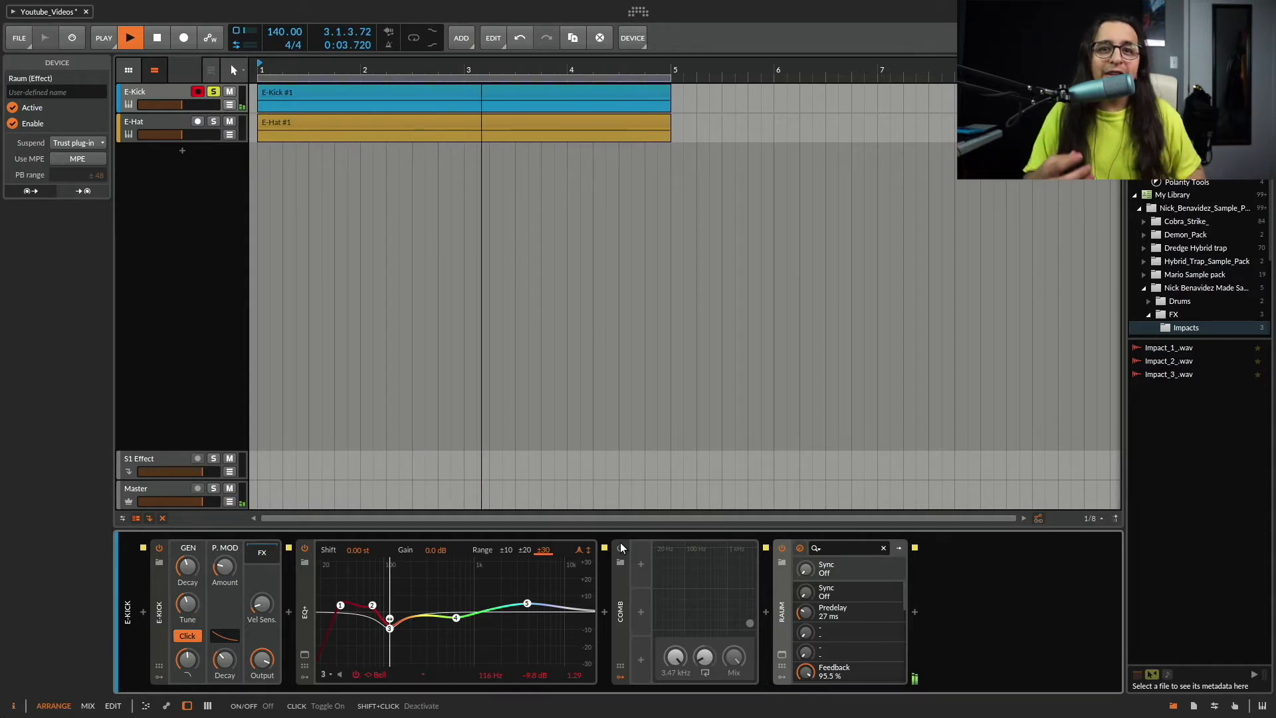
pyautogui.press('space')
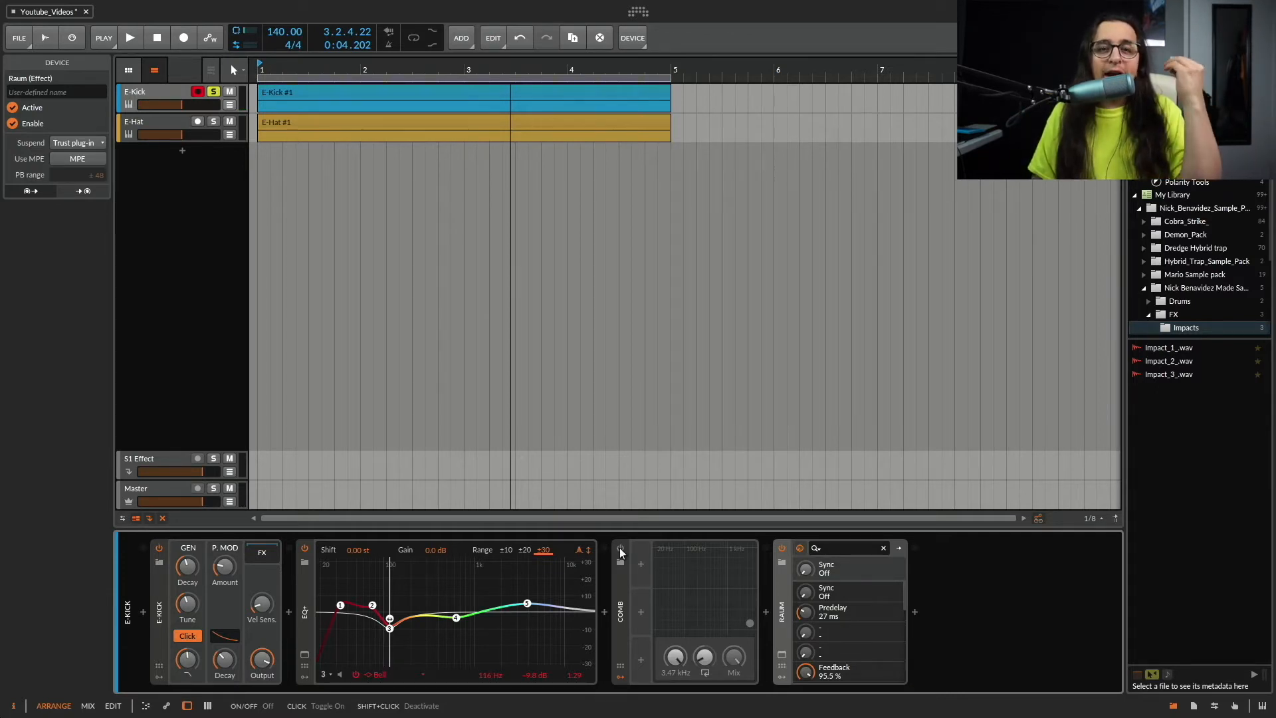
pyautogui.click(619, 548)
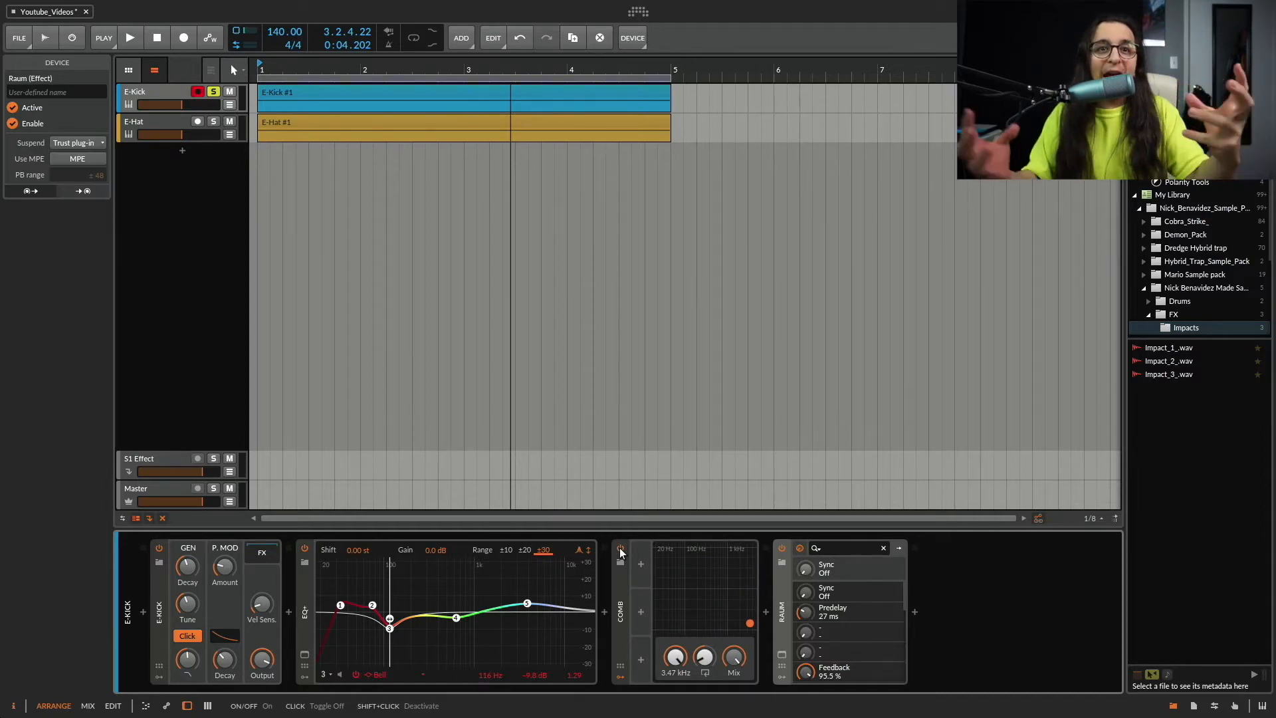
pyautogui.press('space')
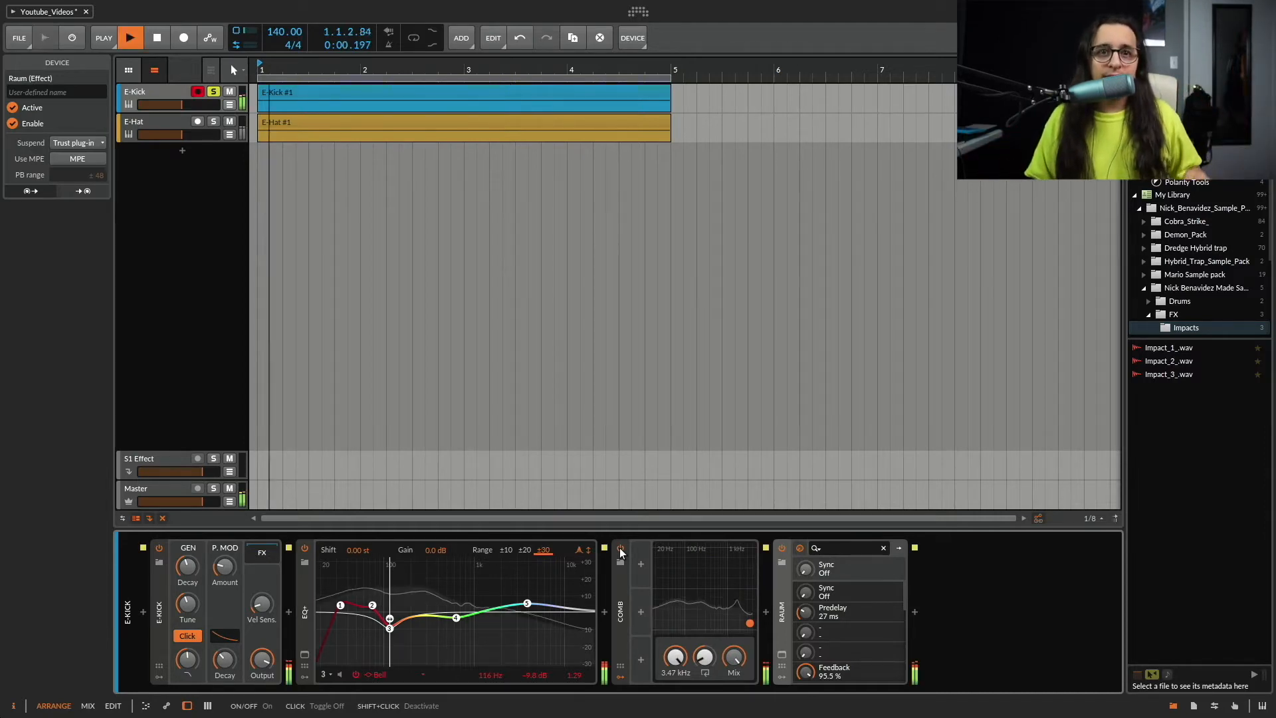
pyautogui.press('space')
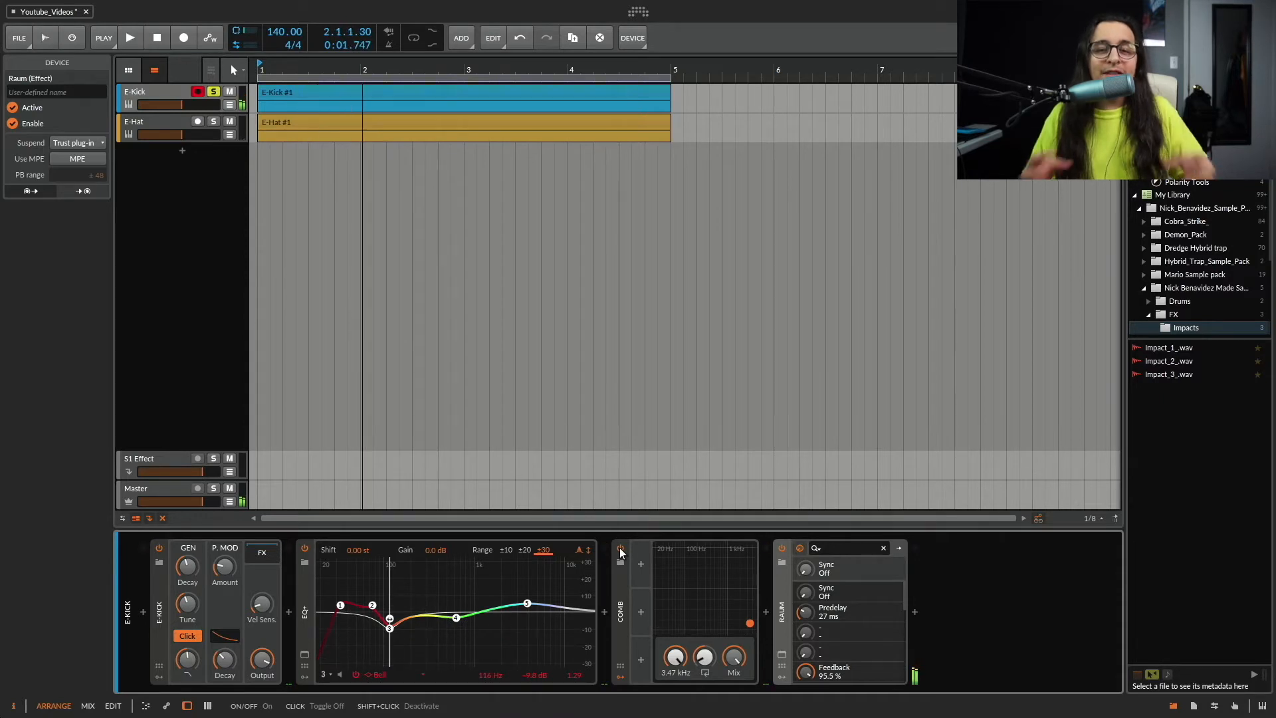
pyautogui.click(620, 549)
pyautogui.press('space')
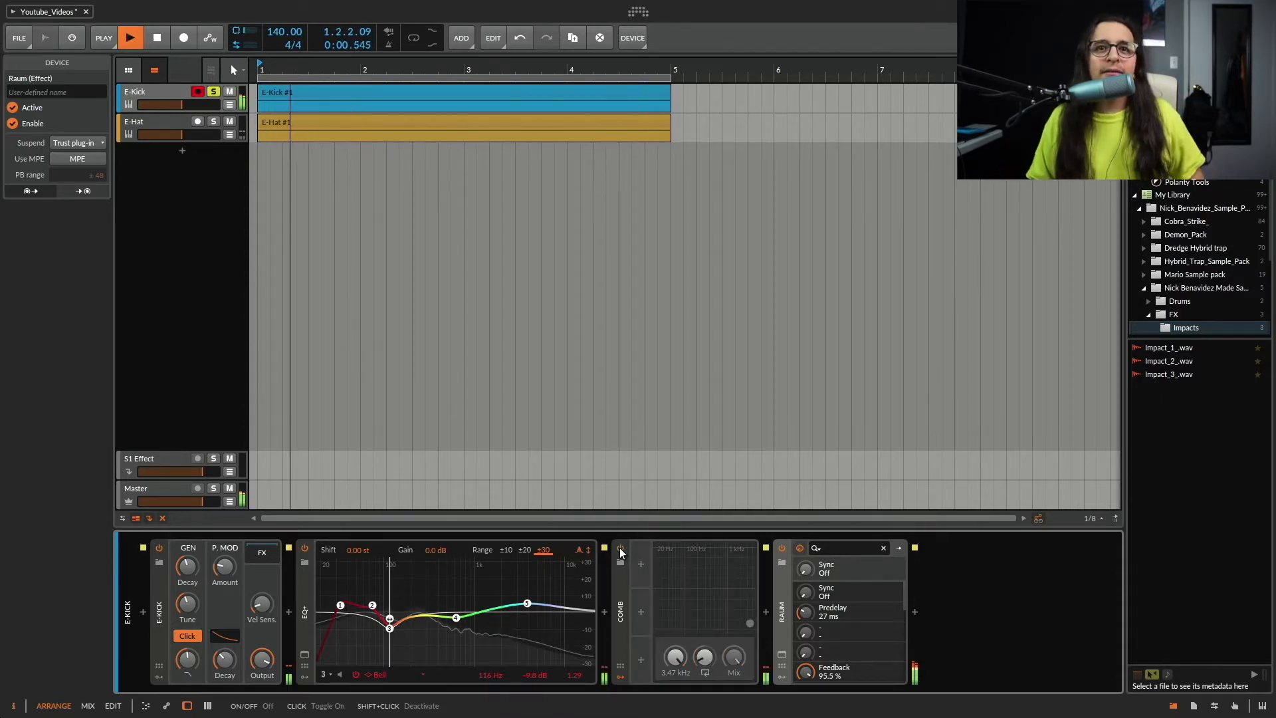
pyautogui.click(619, 549)
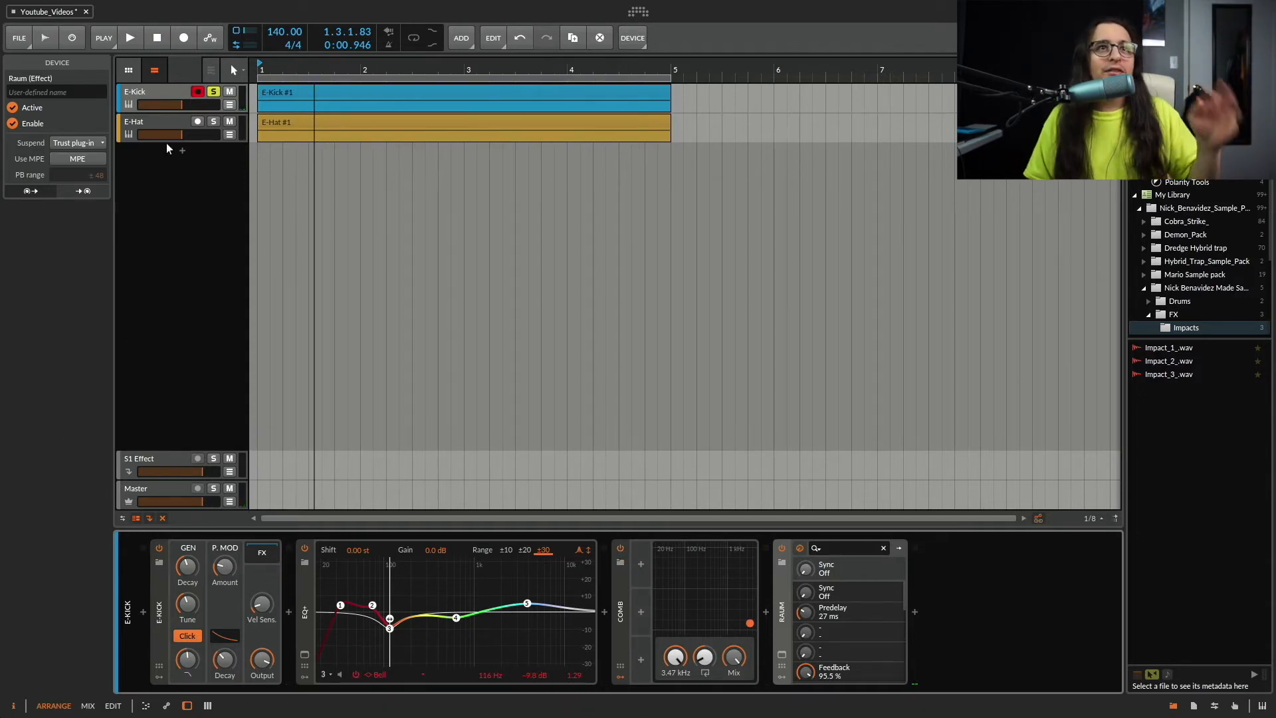
# - Solo E-Hat instead of E-Kick, show the hat's device chain and audition the hat with its effects bypassed
pyautogui.click(155, 93)
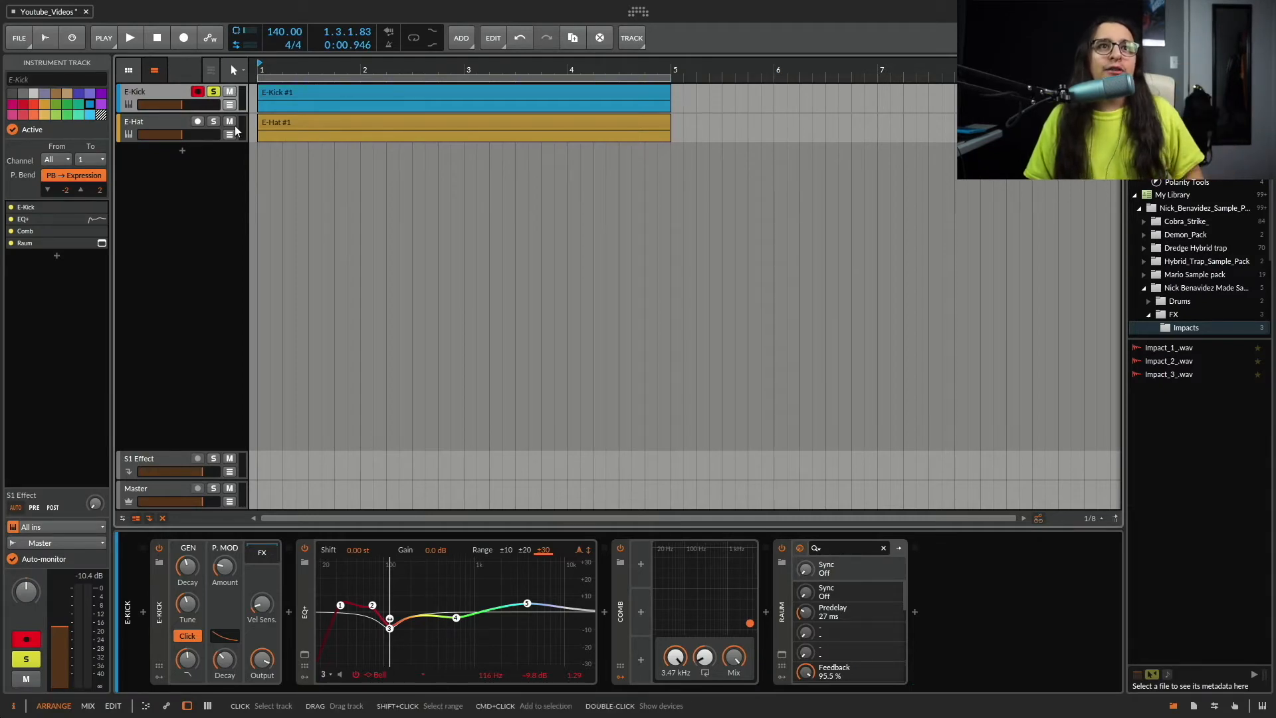
pyautogui.click(212, 121)
pyautogui.click(213, 92)
pyautogui.click(165, 119)
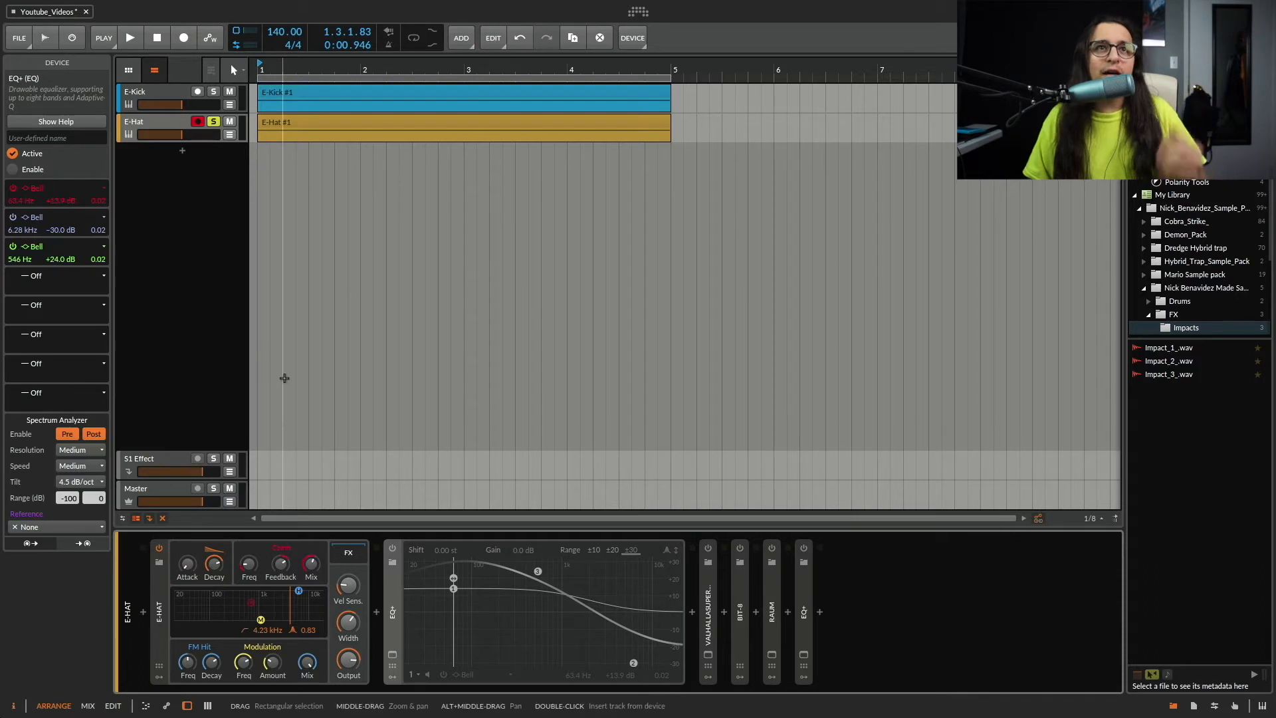
pyautogui.press('space')
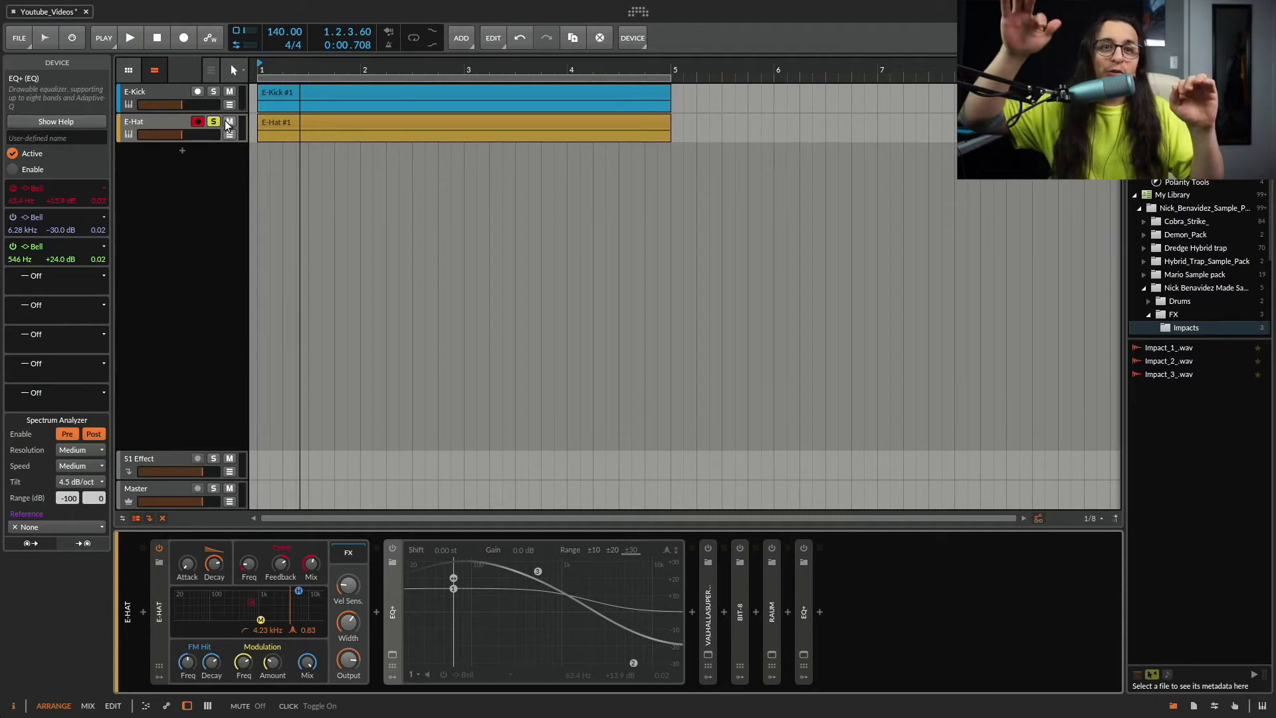
pyautogui.press('space')
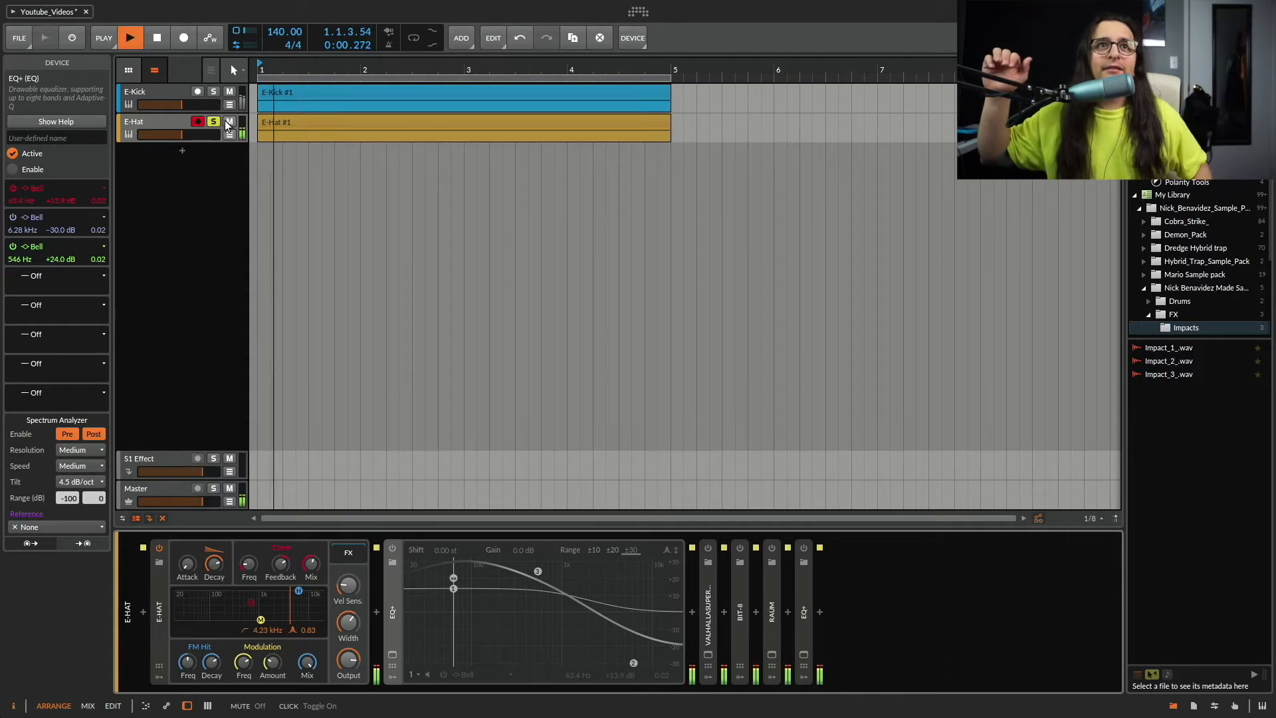
# - Enable the first EQ+ and the Valhalla effect in the E-Hat chain, auditioning the hat with each addition
pyautogui.click(391, 546)
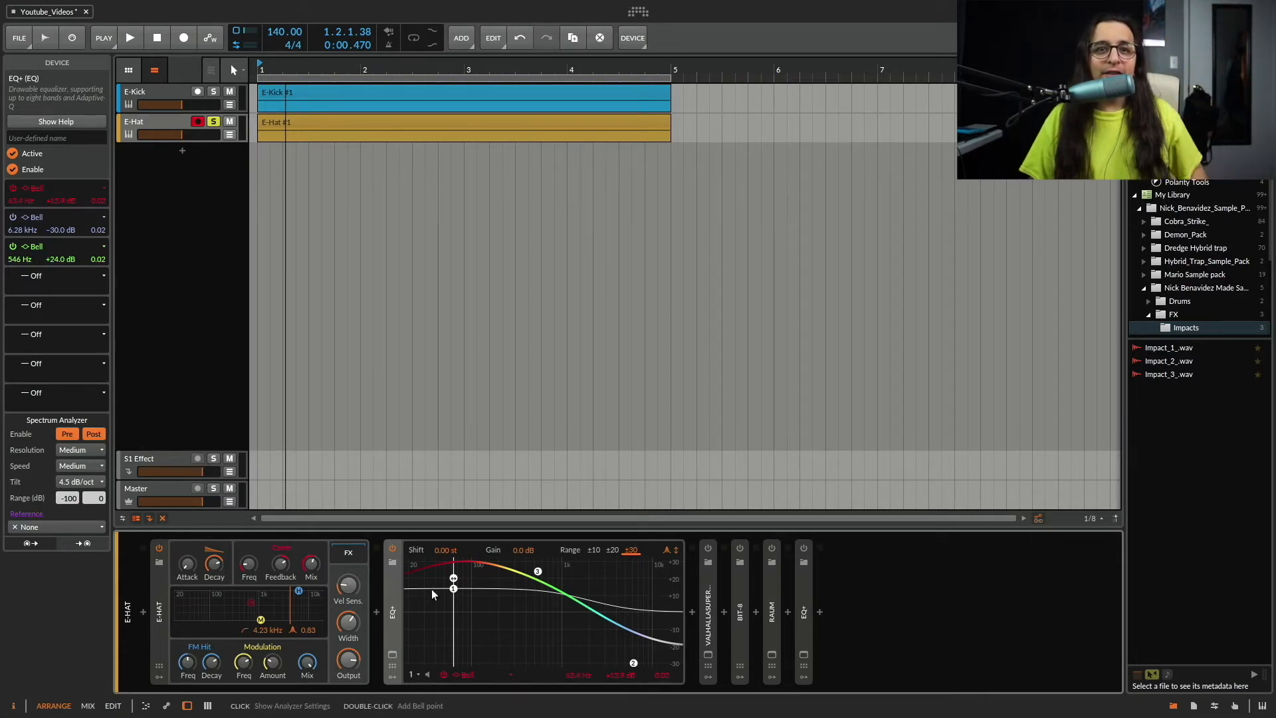
pyautogui.press('space')
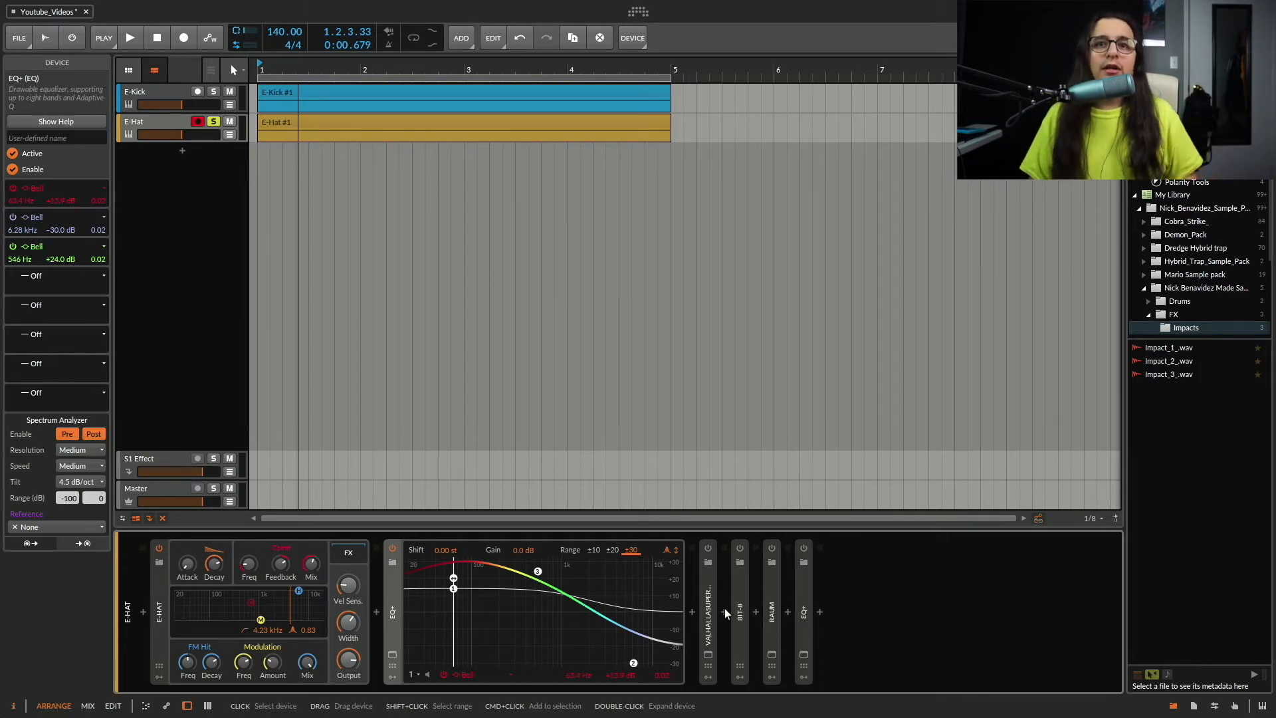
pyautogui.click(707, 549)
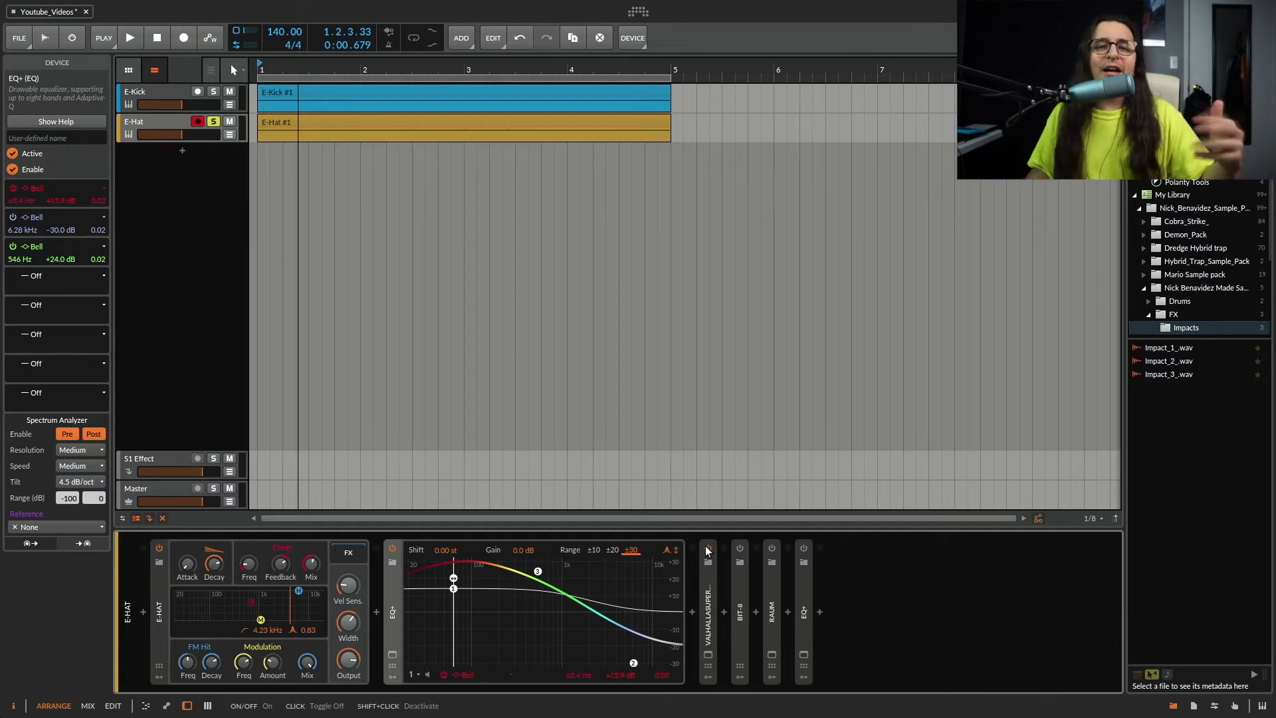
pyautogui.press('space')
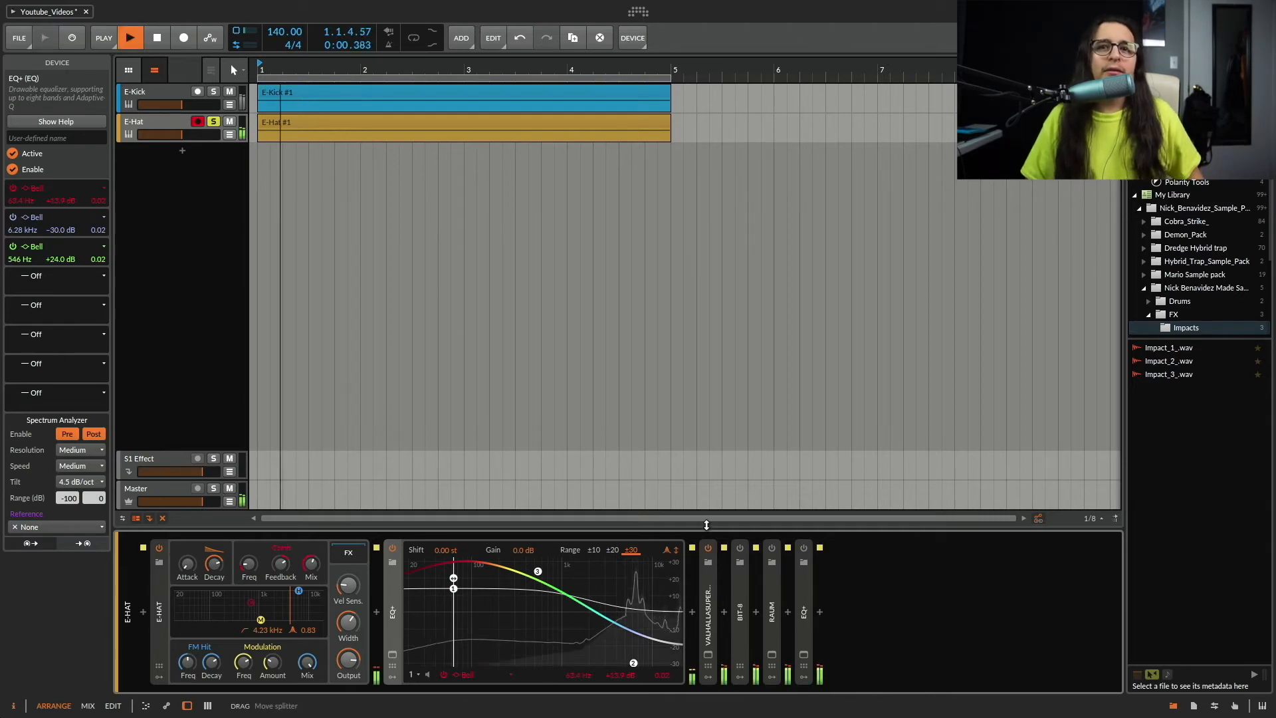
pyautogui.press('space')
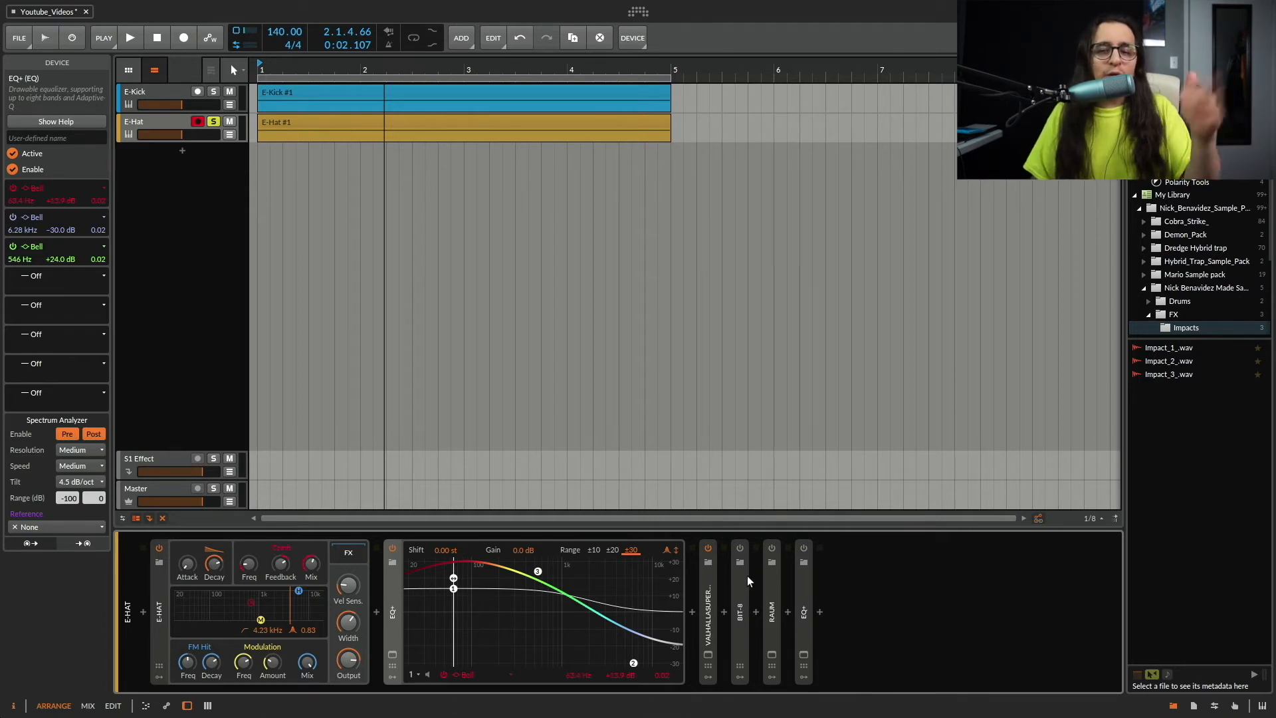
# - Enable Raum in the E-Hat chain and audition the hat with the added effect
pyautogui.click(772, 550)
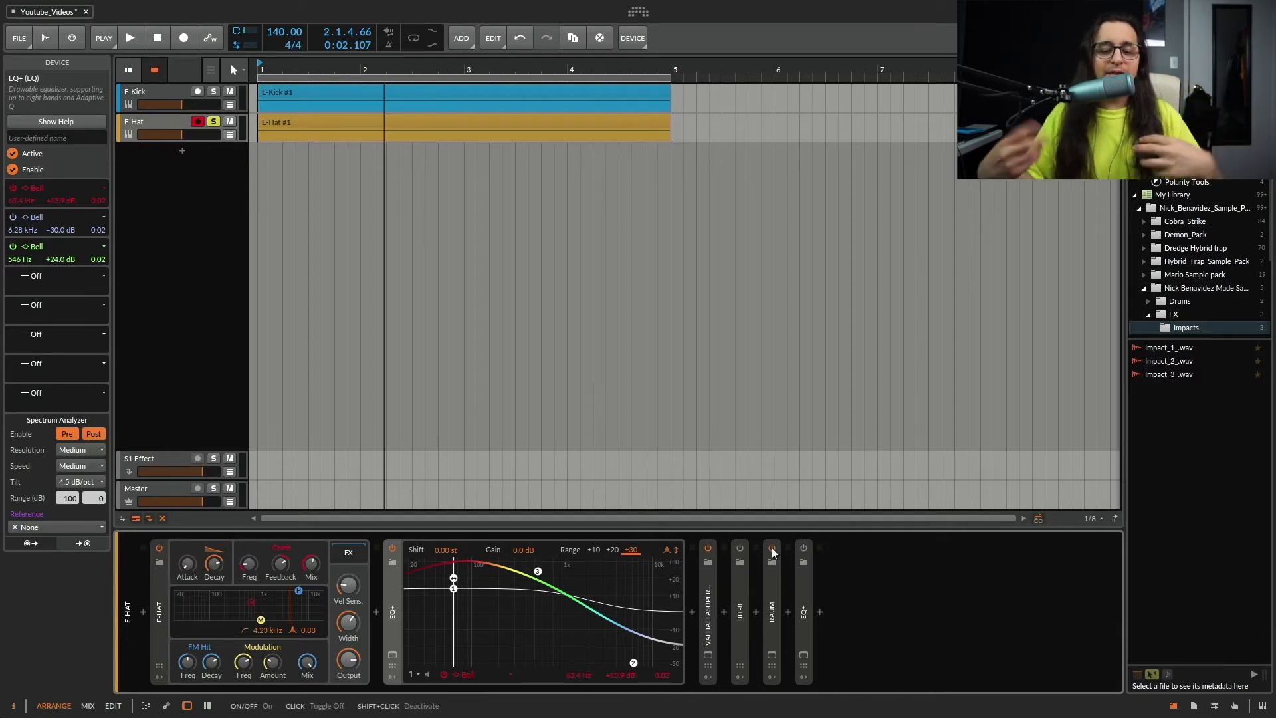
pyautogui.press('space')
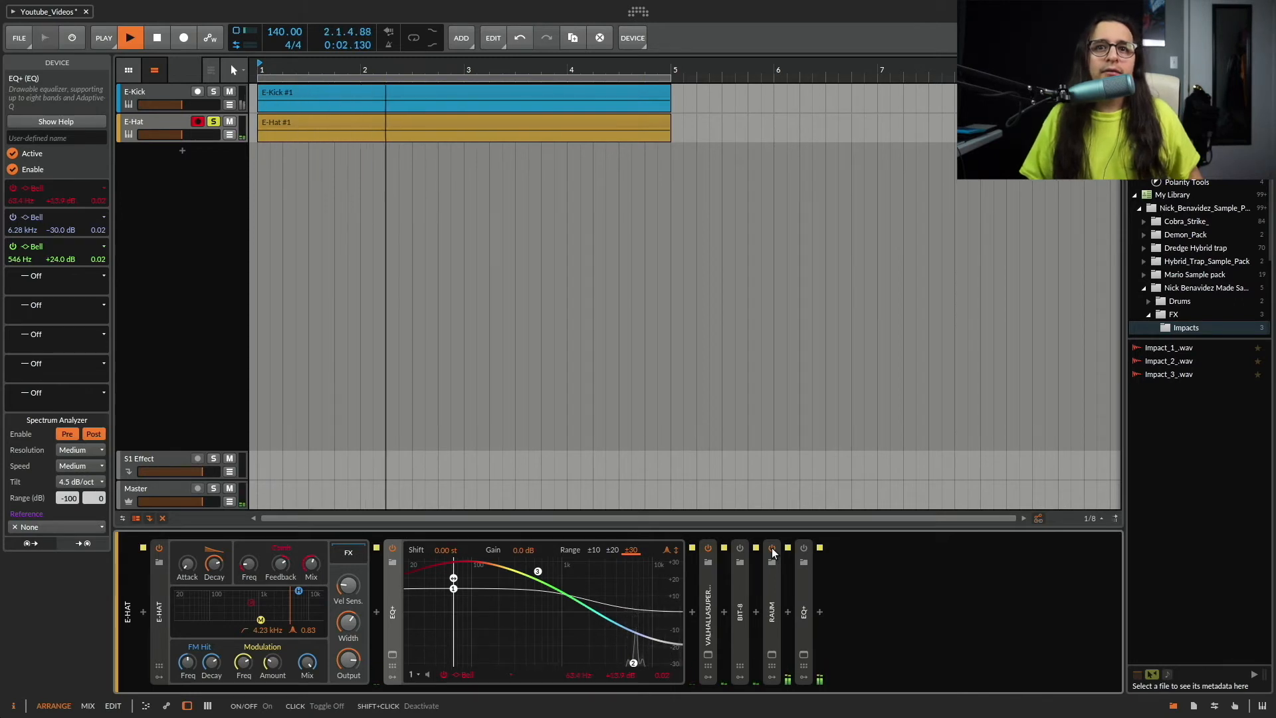
pyautogui.press('space')
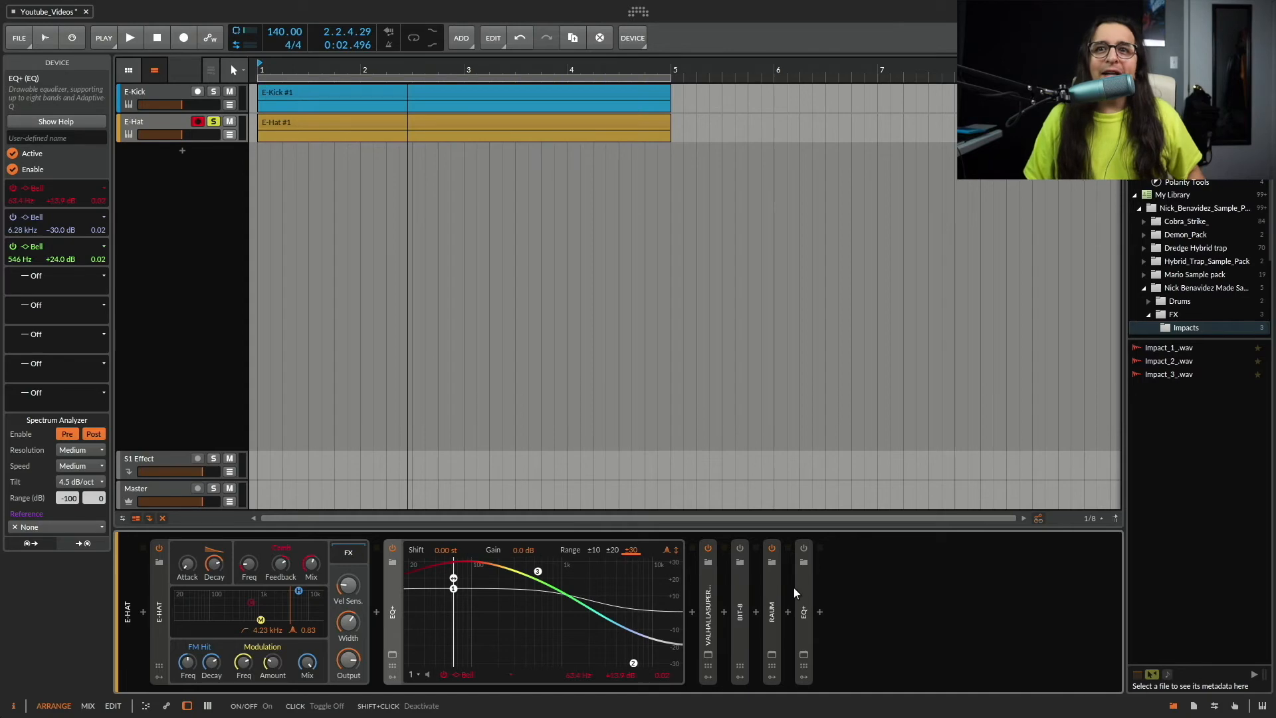
# - Expand and enable the final EQ+ in the E-Hat chain, and play the hat through it
pyautogui.click(808, 603)
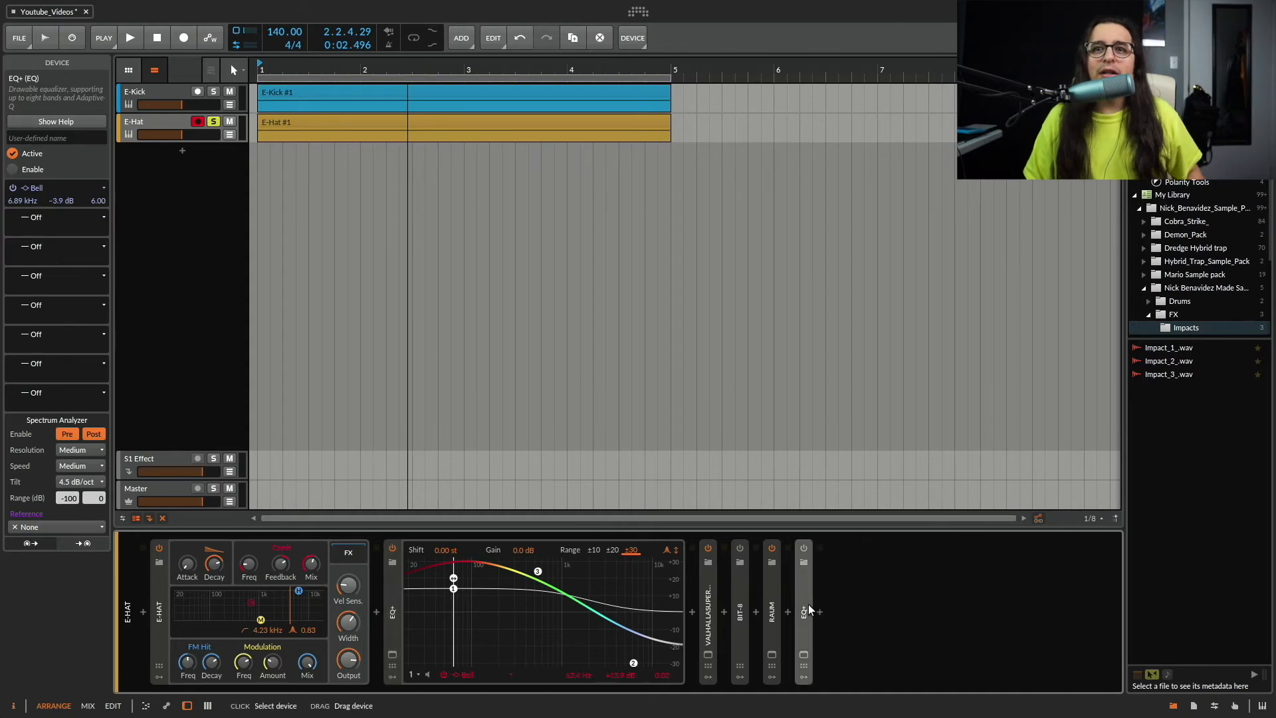
pyautogui.click(808, 604)
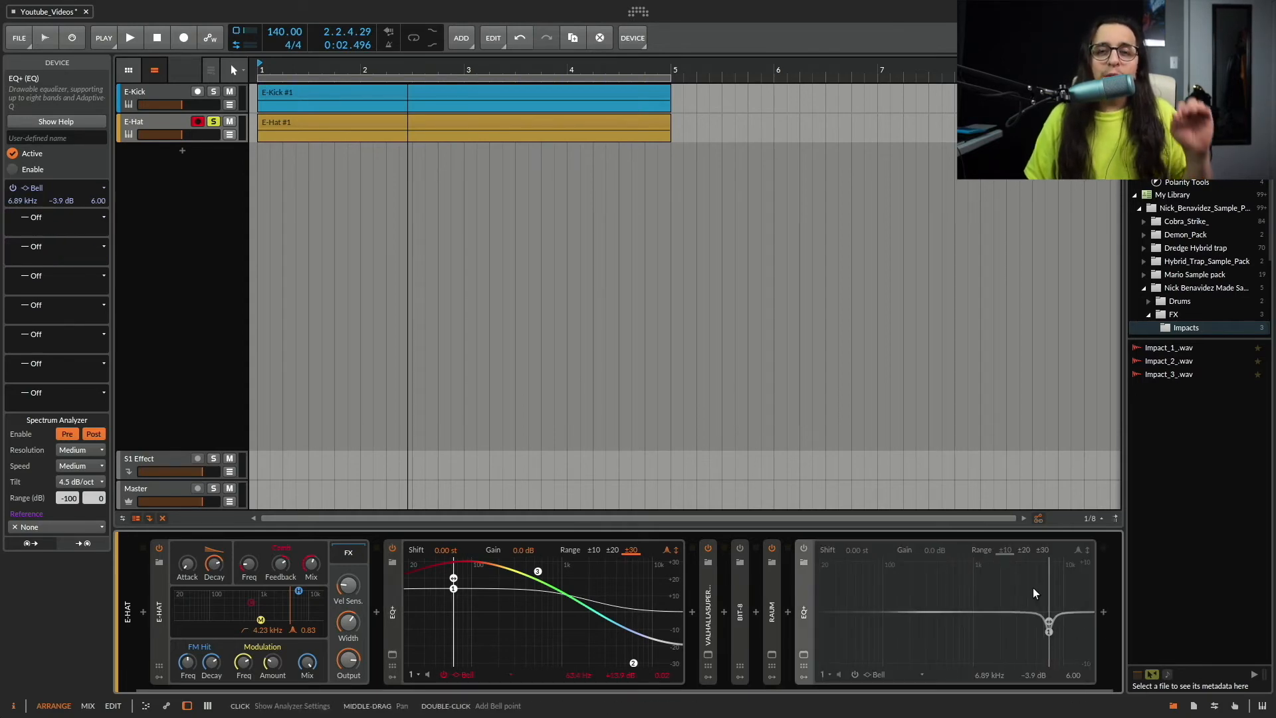
pyautogui.click(803, 548)
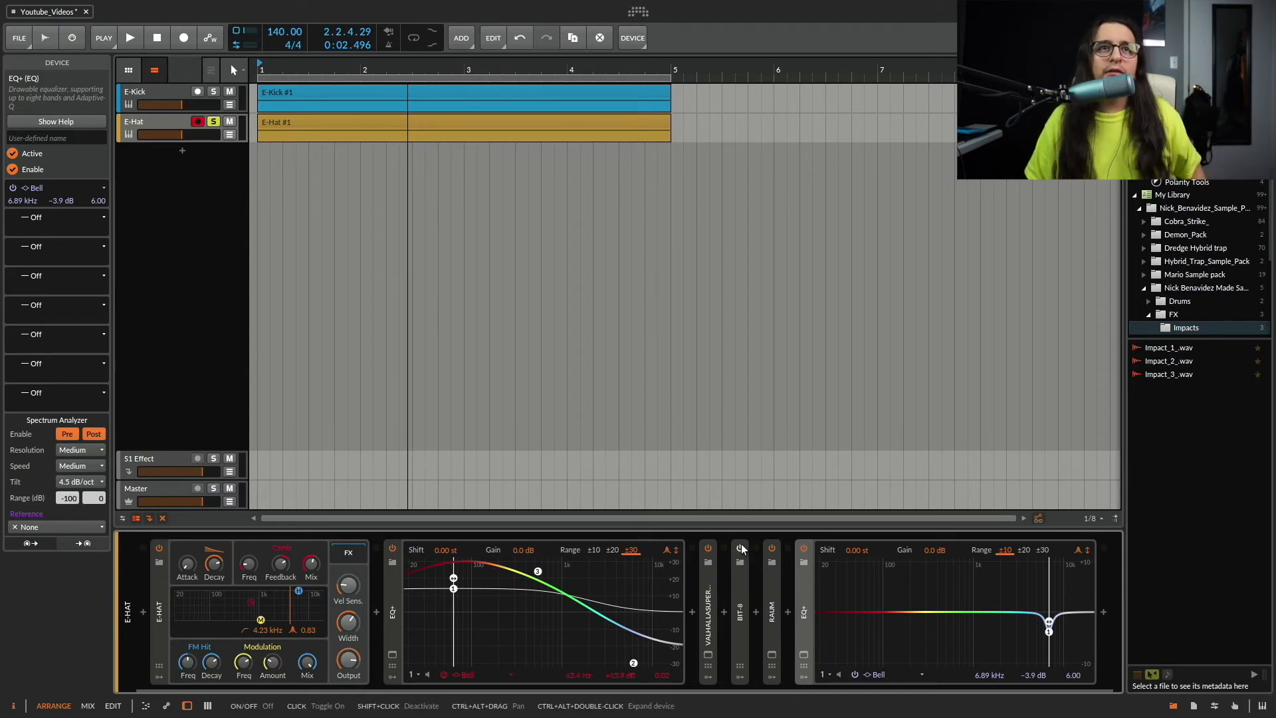
pyautogui.press('space')
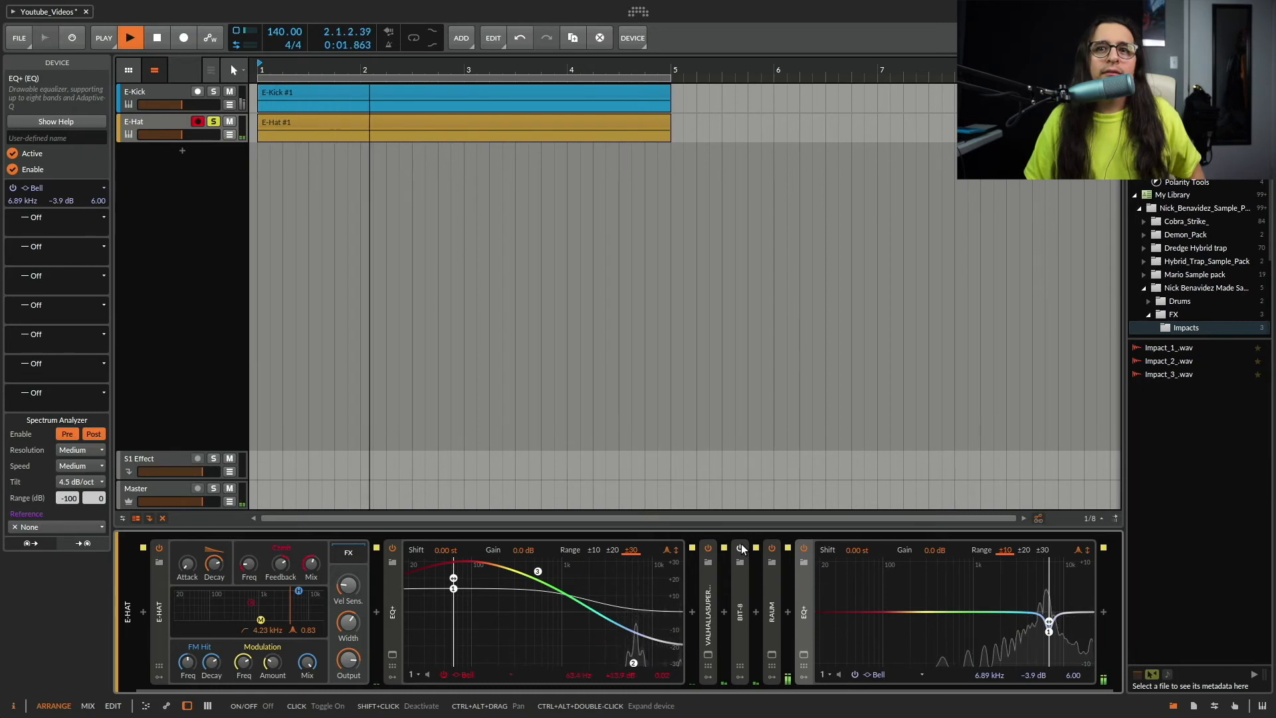
# - Expand the Bit-8 device in the E-Hat chain and audition the hat through it
pyautogui.press('space')
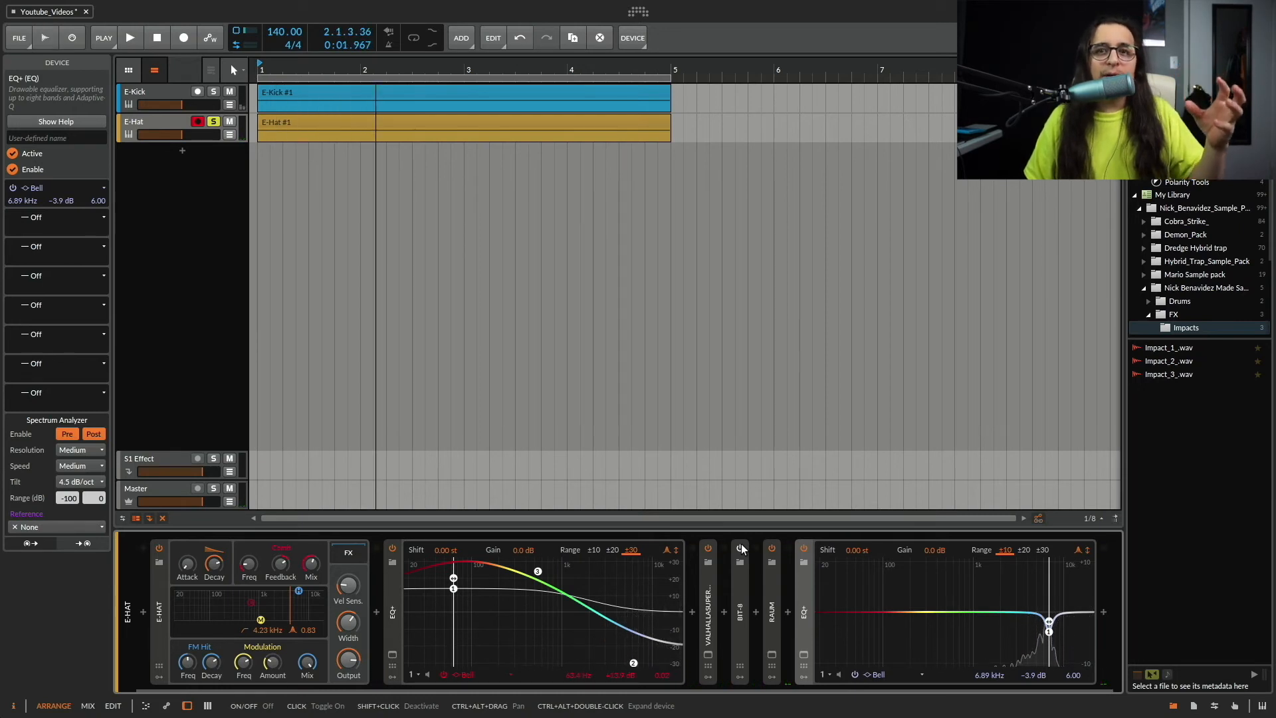
pyautogui.doubleClick(741, 608)
pyautogui.press('space')
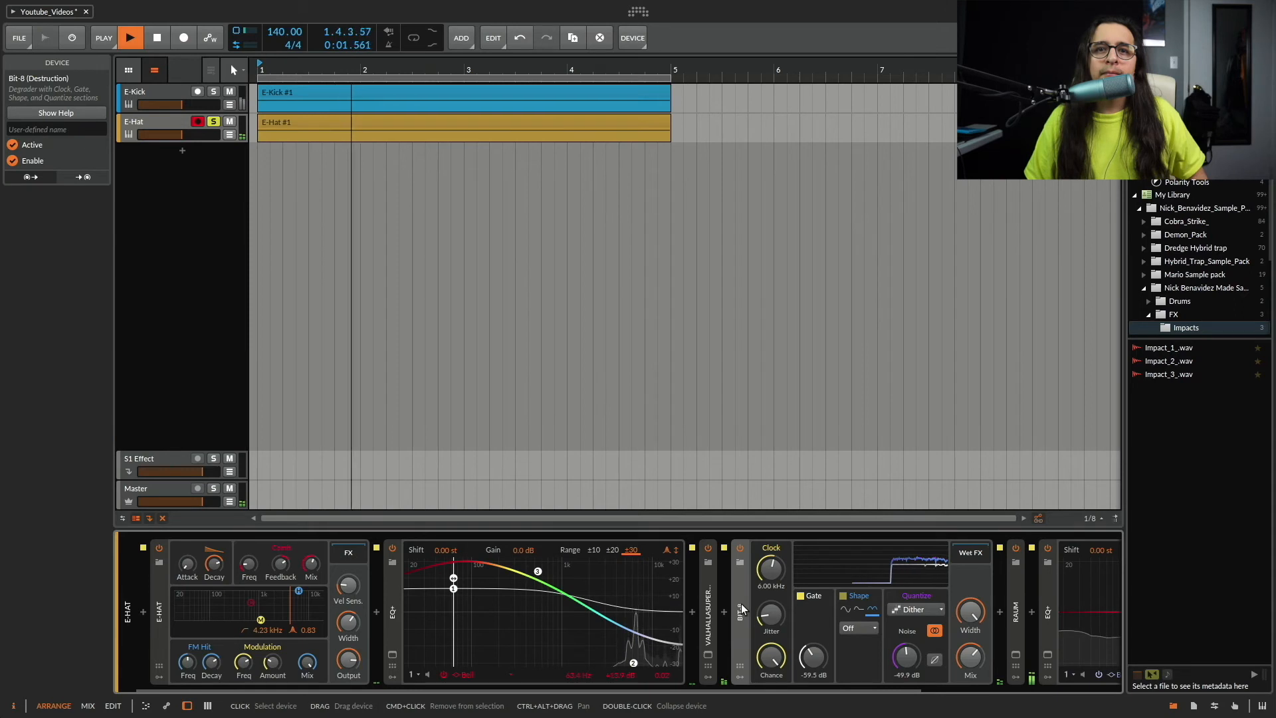
pyautogui.press('space')
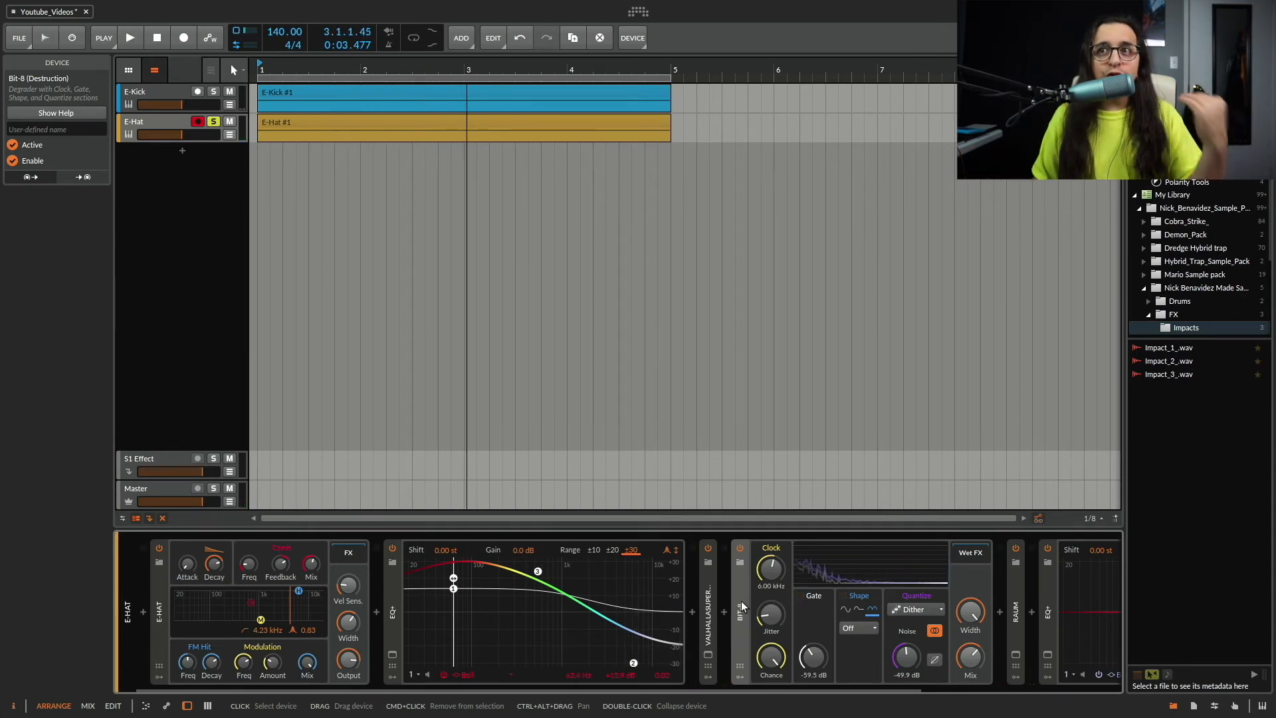
pyautogui.press('space')
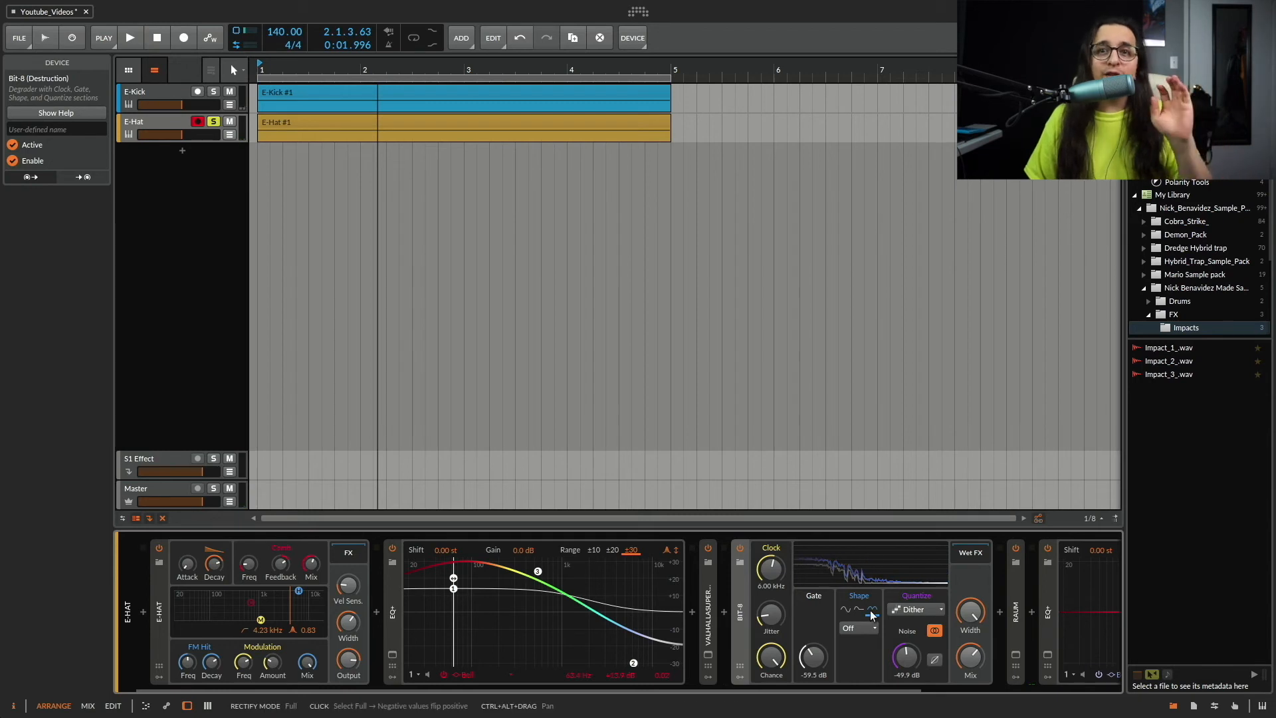
# - Try the Fold clipping mode in Bit-8's Shape section and audition the hat
pyautogui.click(863, 628)
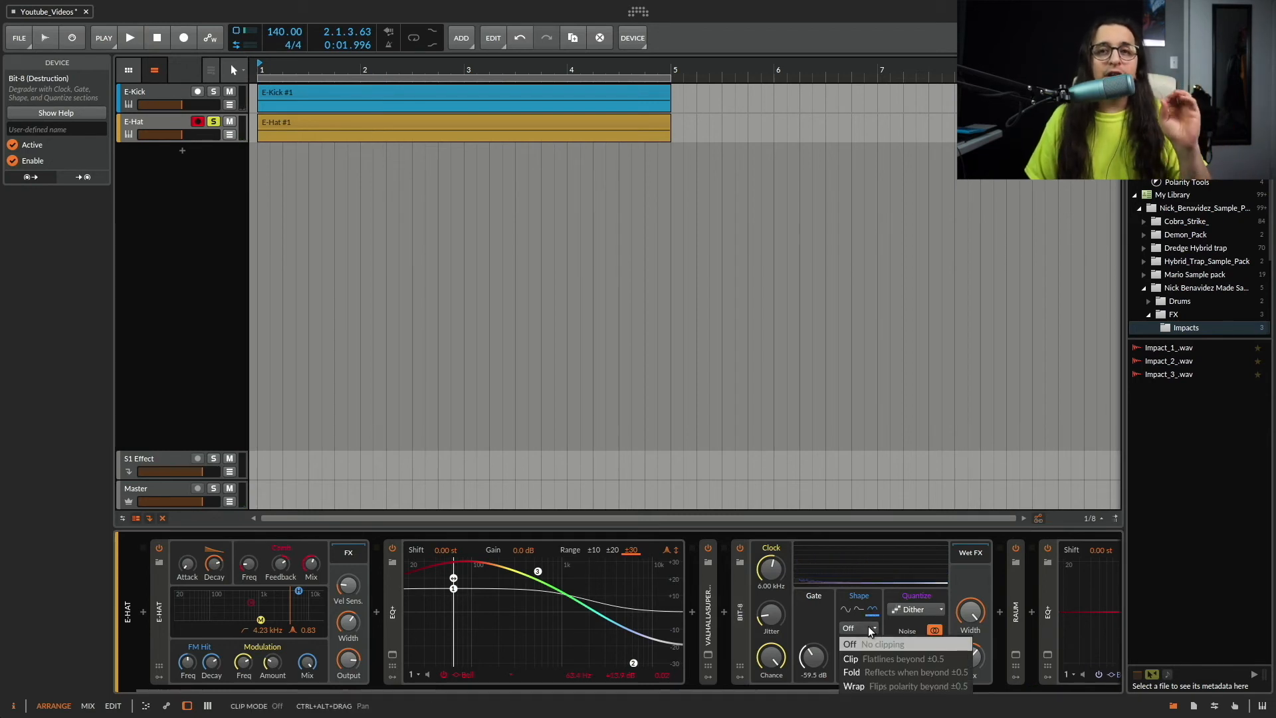
pyautogui.click(867, 672)
pyautogui.press('space')
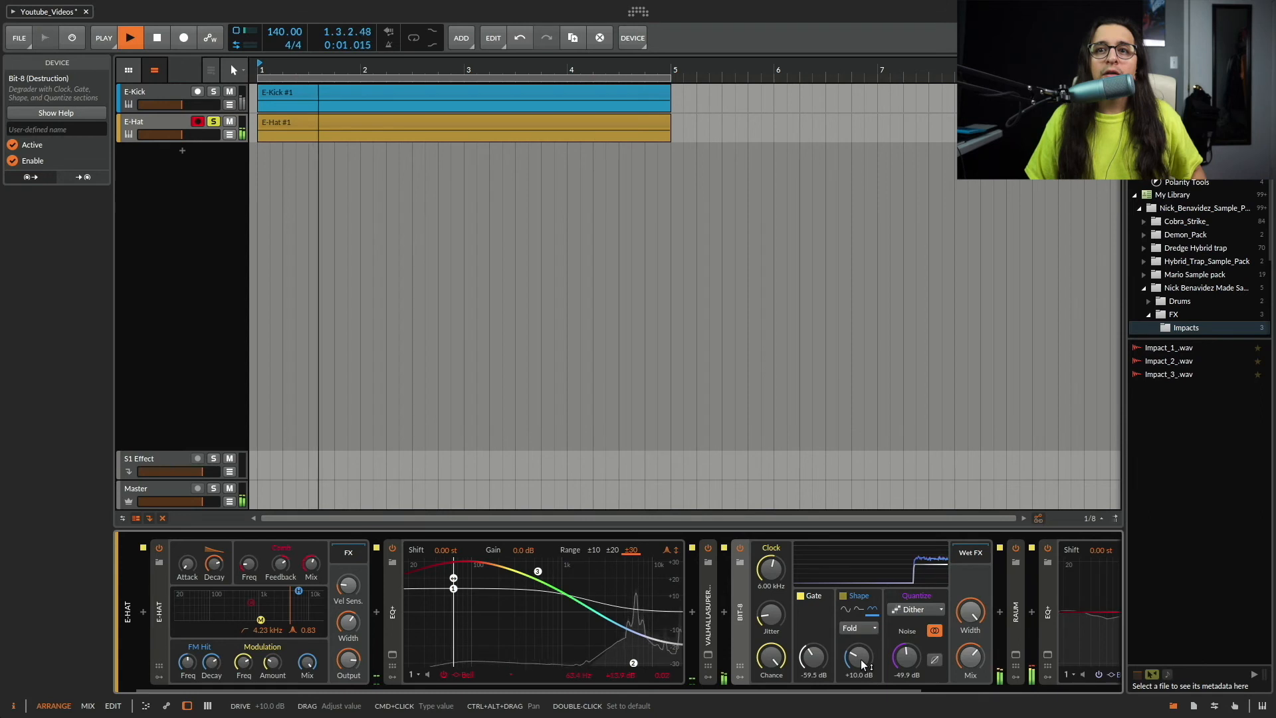
pyautogui.press('space')
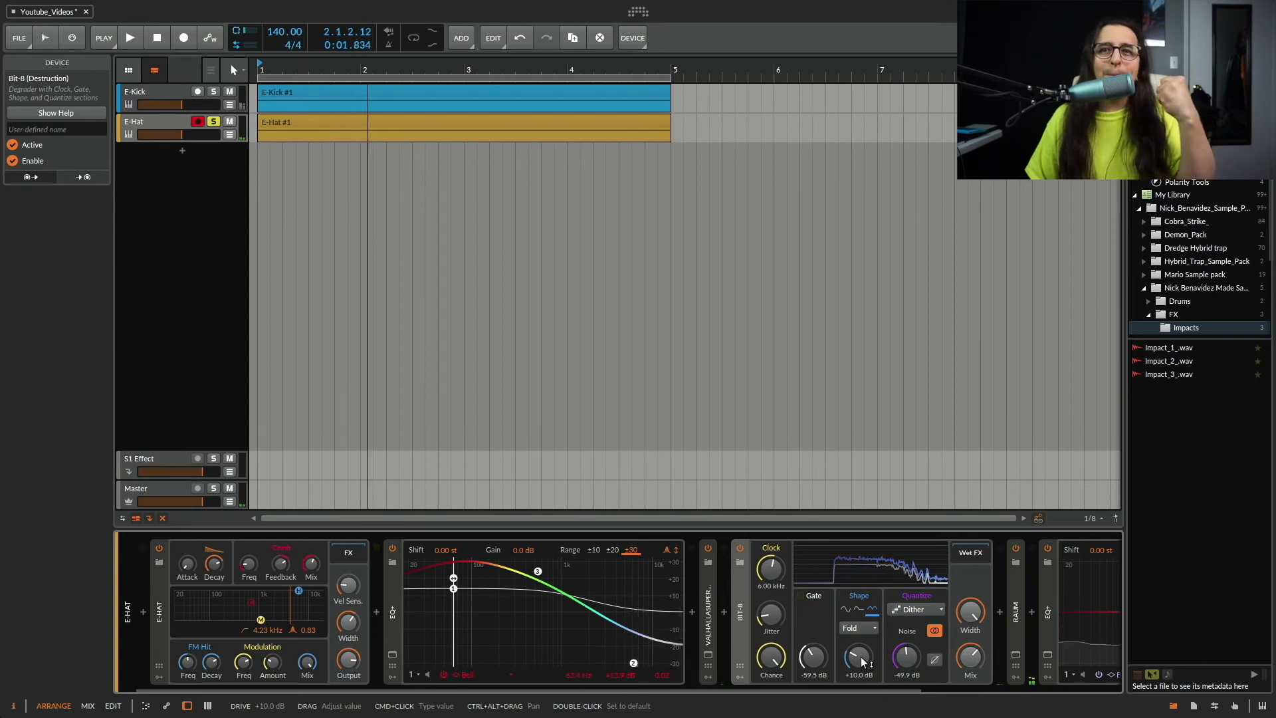
# - Try the Clip clipping mode in Bit-8's Shape section and audition the hat
pyautogui.click(862, 628)
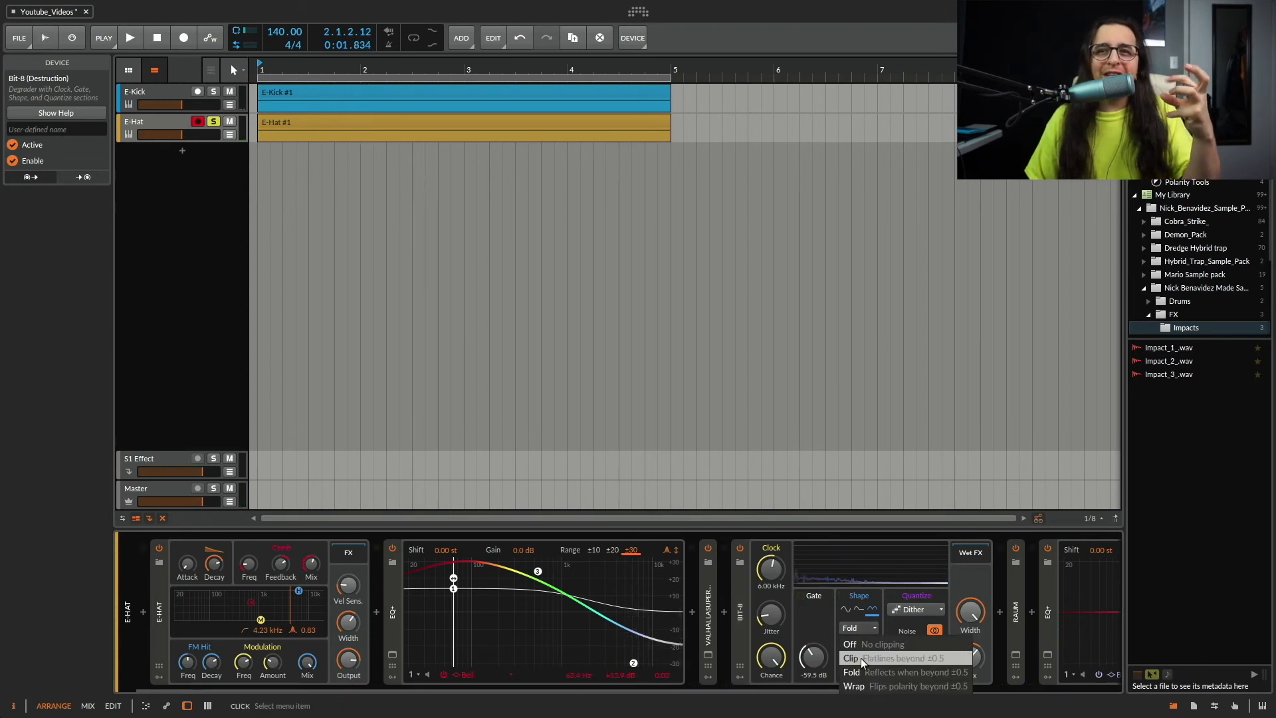
pyautogui.click(859, 657)
pyautogui.press('space')
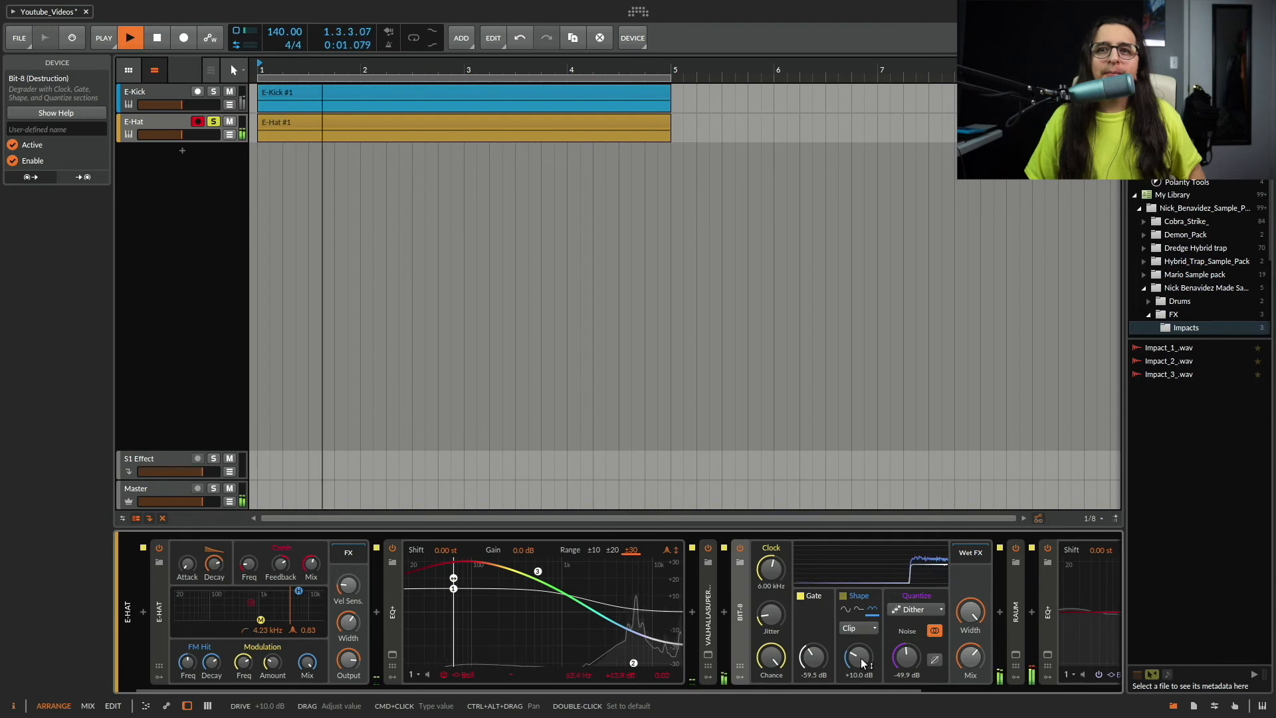
pyautogui.press('space')
# - Set Bit-8's clipping mode to Wrap, audition the hat, and set the rectify mode to Off
pyautogui.click(863, 626)
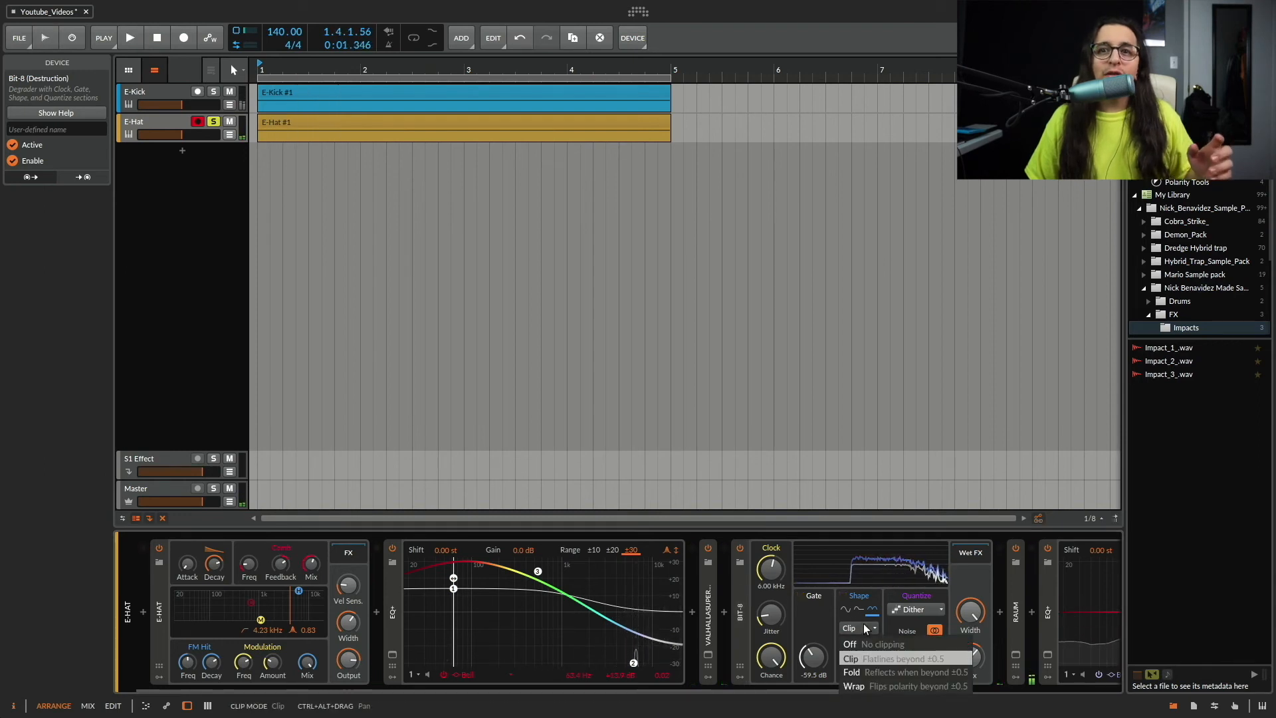
pyautogui.click(867, 680)
pyautogui.press('space')
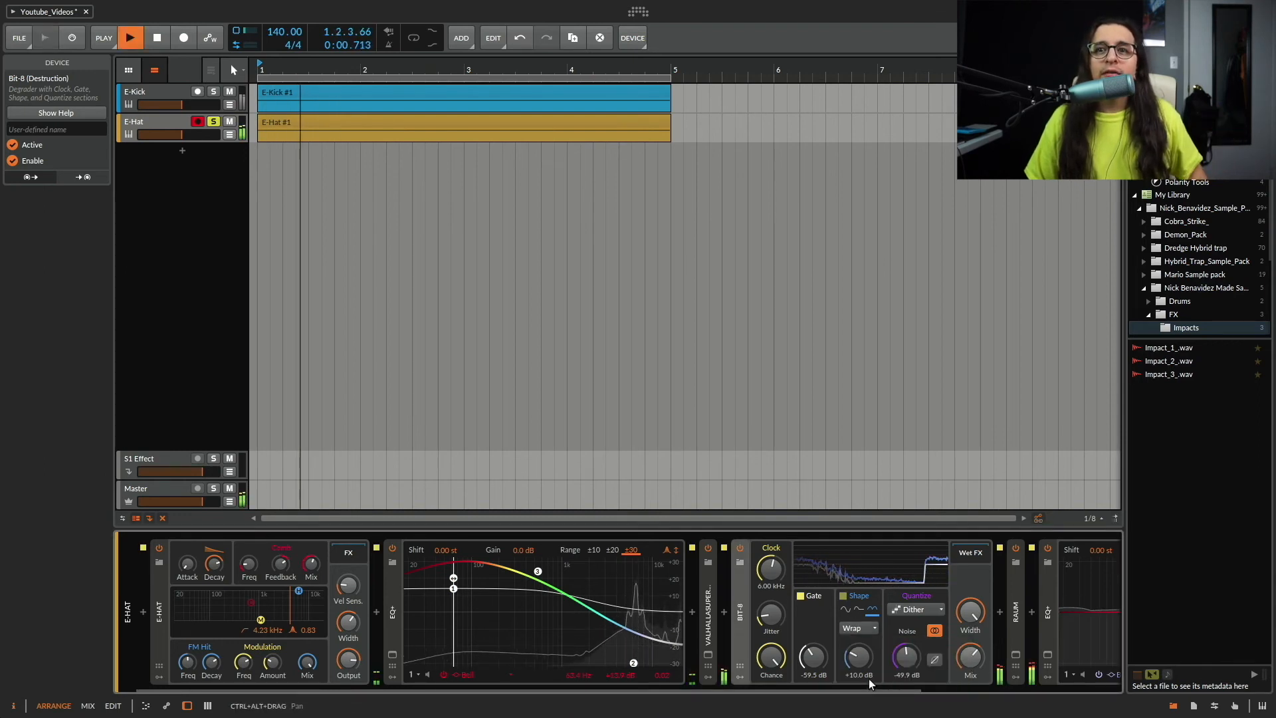
pyautogui.press('space')
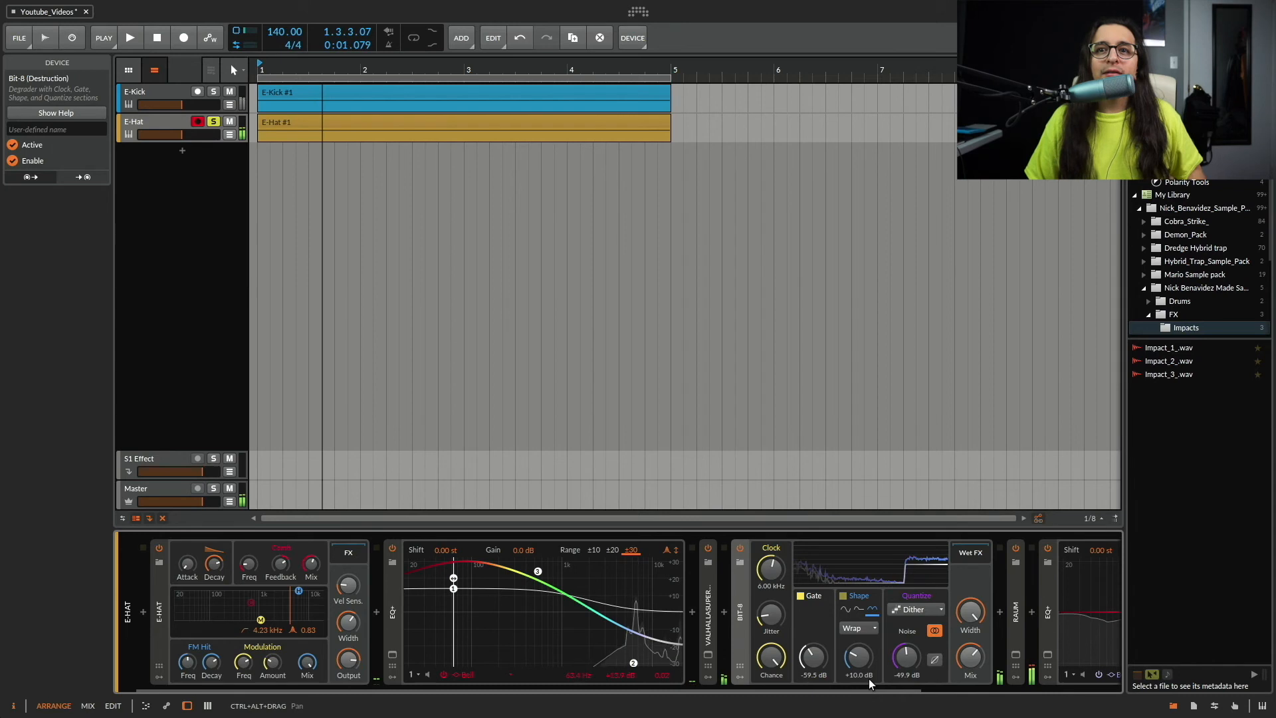
pyautogui.click(843, 609)
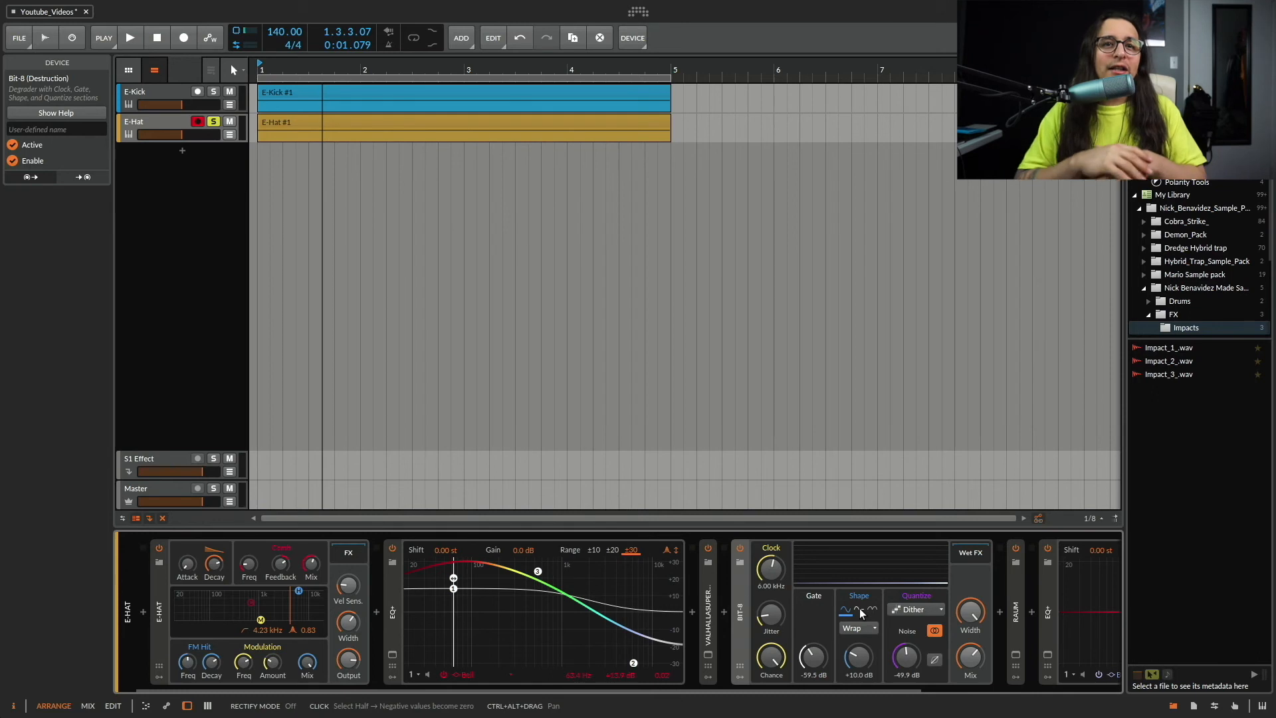
# - Preview the samples Impact_1_.wav, Impact_2_.wav and Impact_3_.wav from the Impacts folder
pyautogui.click(1188, 349)
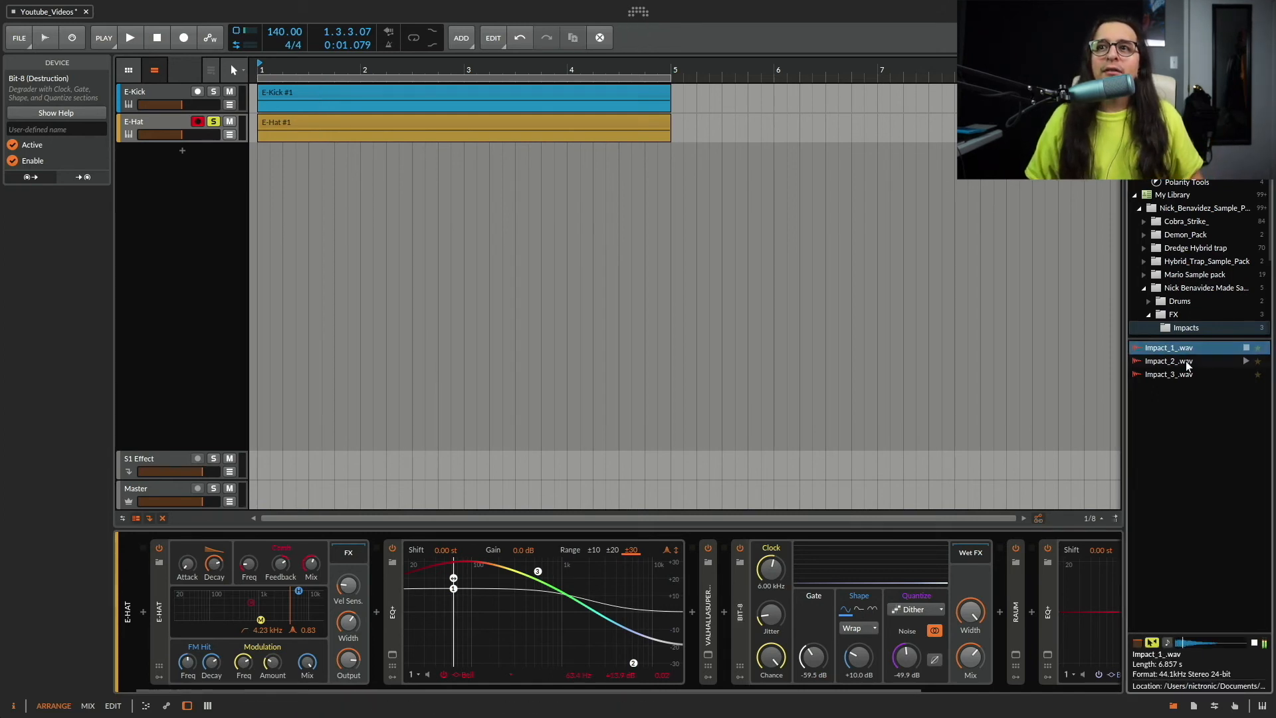
pyautogui.click(1183, 363)
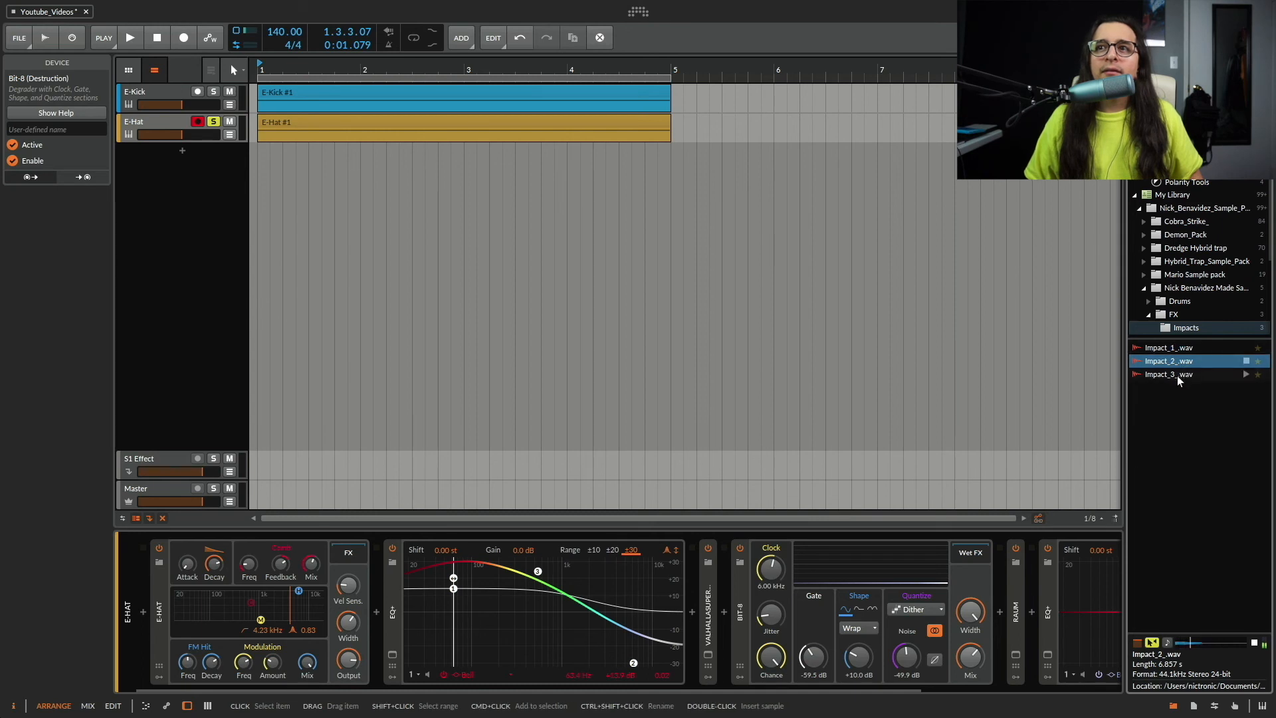
pyautogui.click(1177, 375)
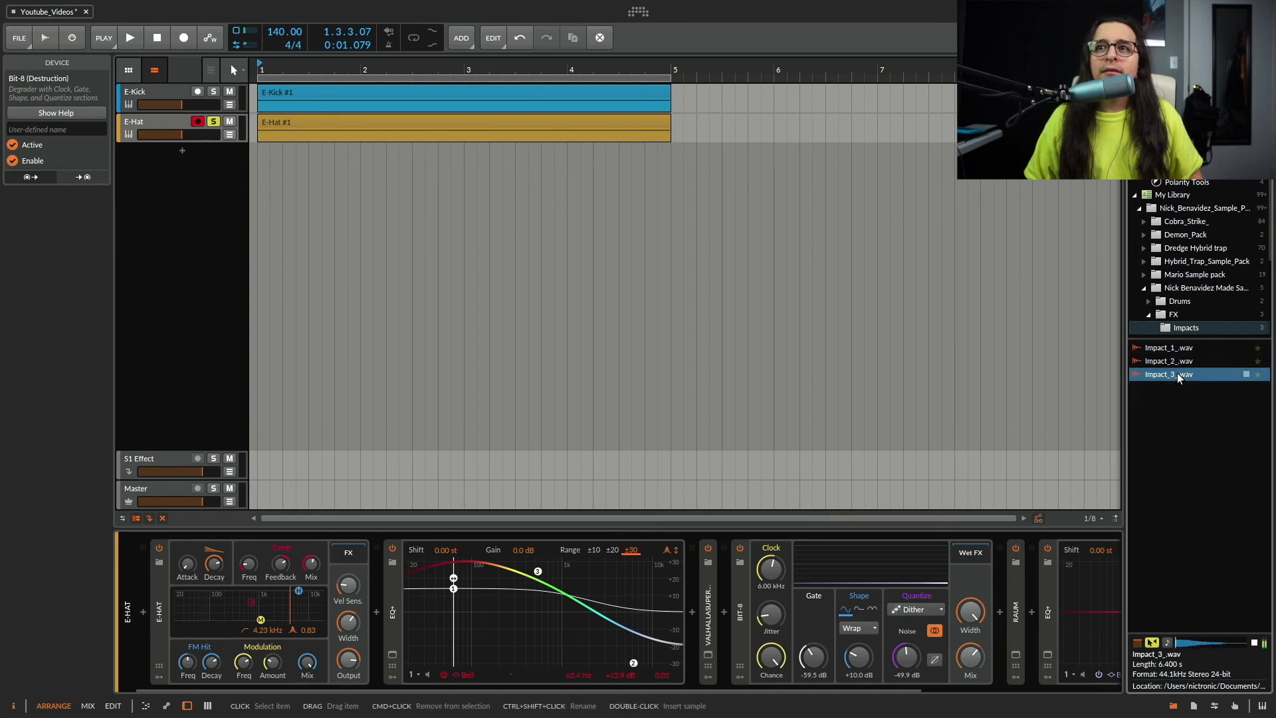